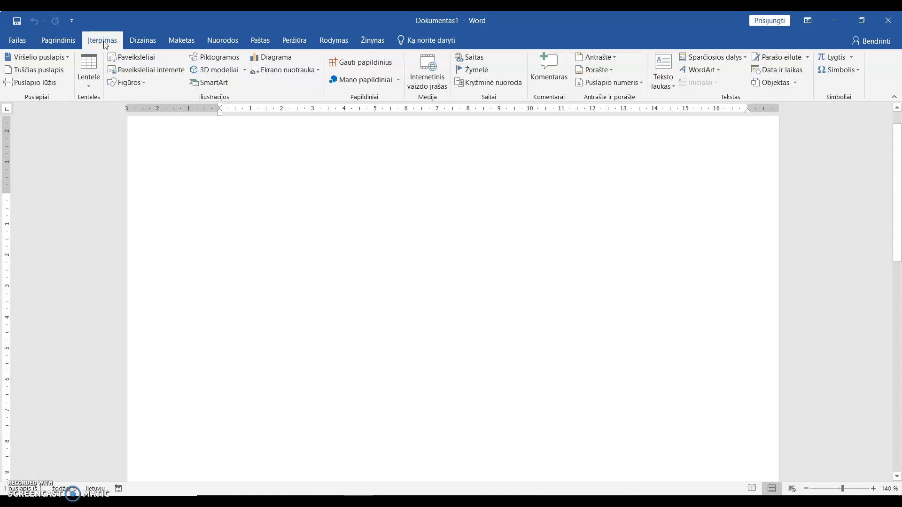
- Open the SmartArt graphic chooser and look through its layout categories, including list, process, cycle, hierarchy, relationship, pyramid and picture
left_click(217, 83)
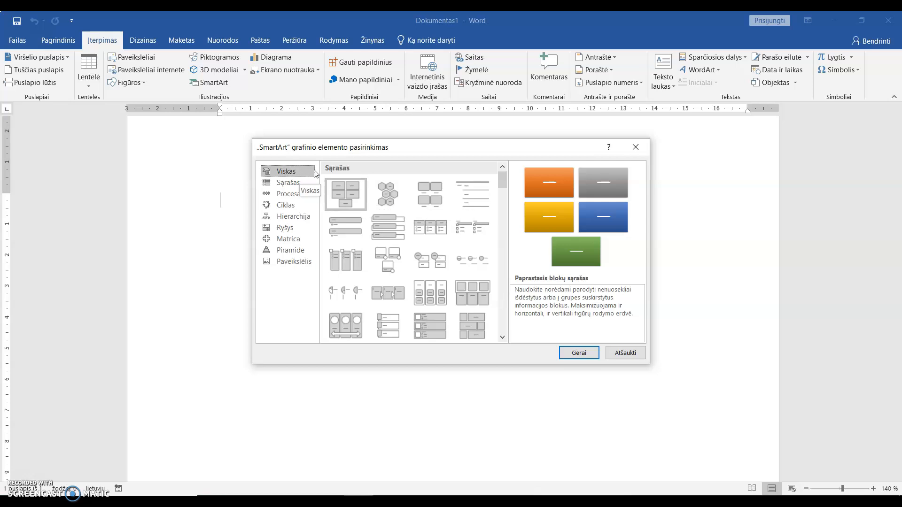
scroll(430, 258, "down", 5)
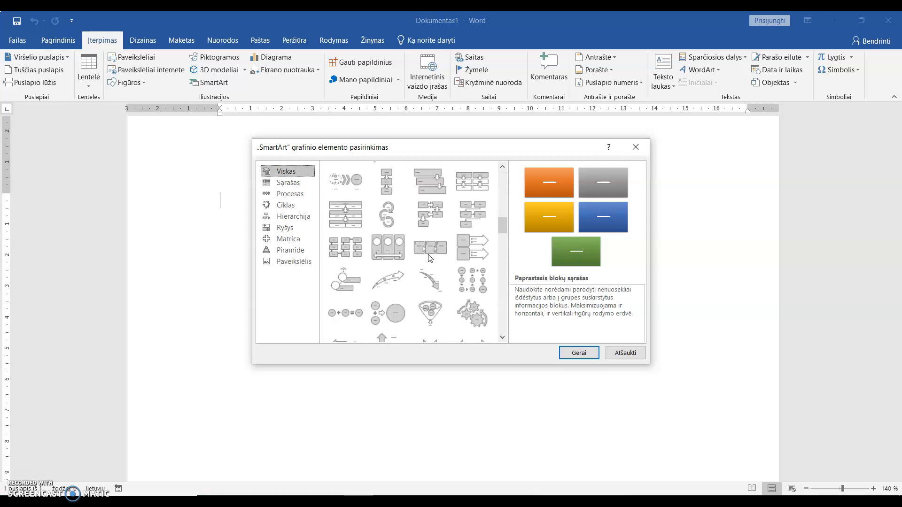
scroll(430, 259, "down", 2)
scroll(430, 258, "down", 5)
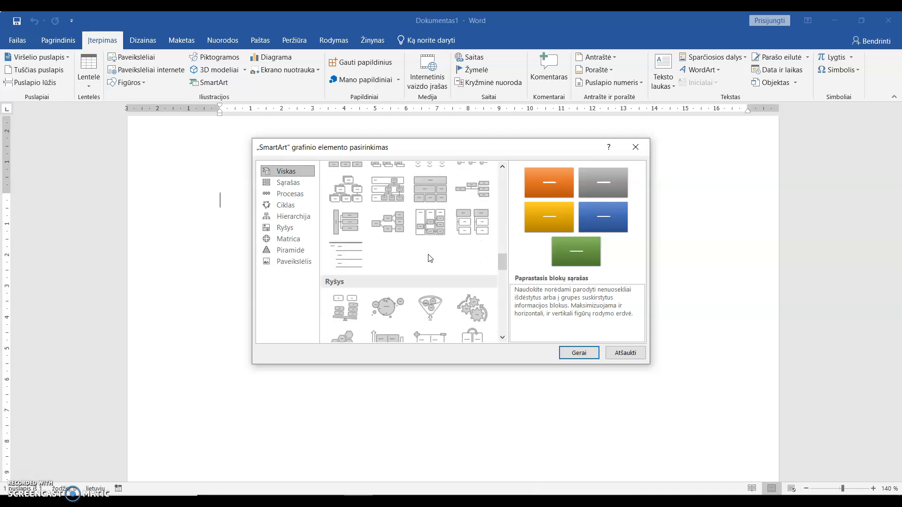
scroll(429, 258, "up", 4)
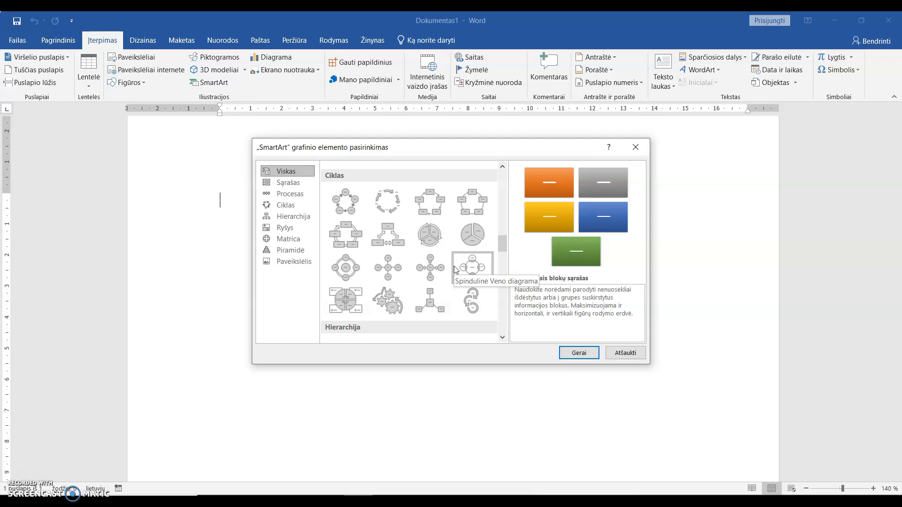
left_click(298, 183)
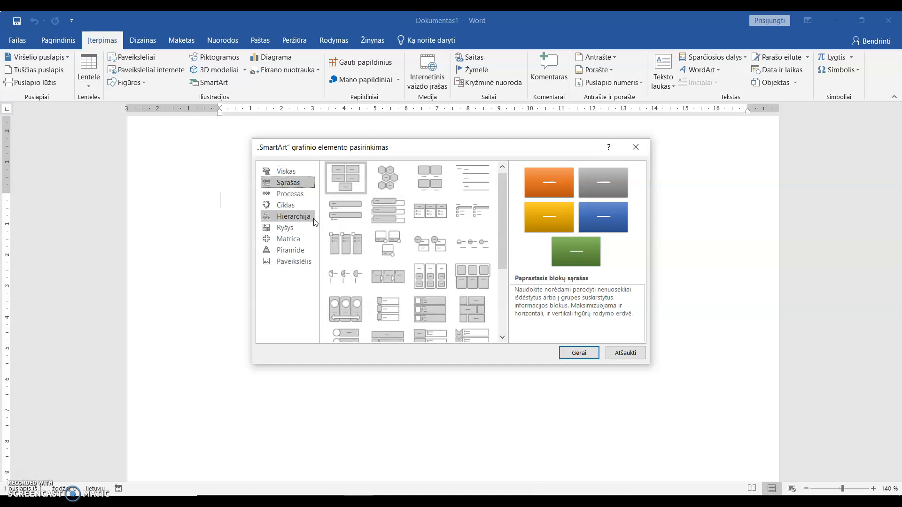
left_click(300, 194)
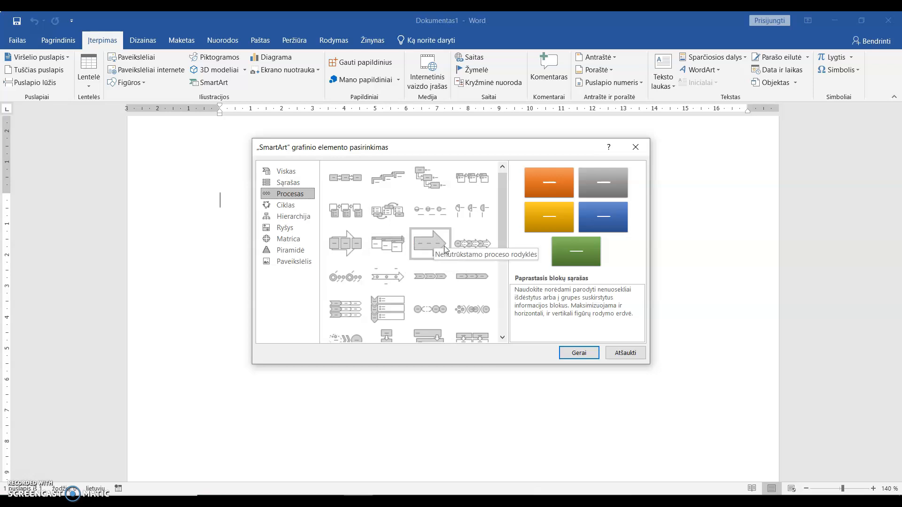
left_click(289, 205)
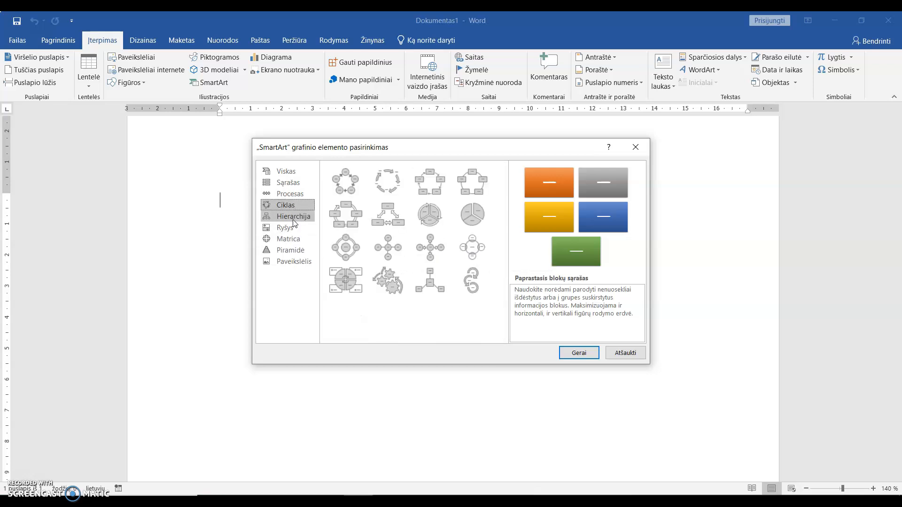
left_click(293, 219)
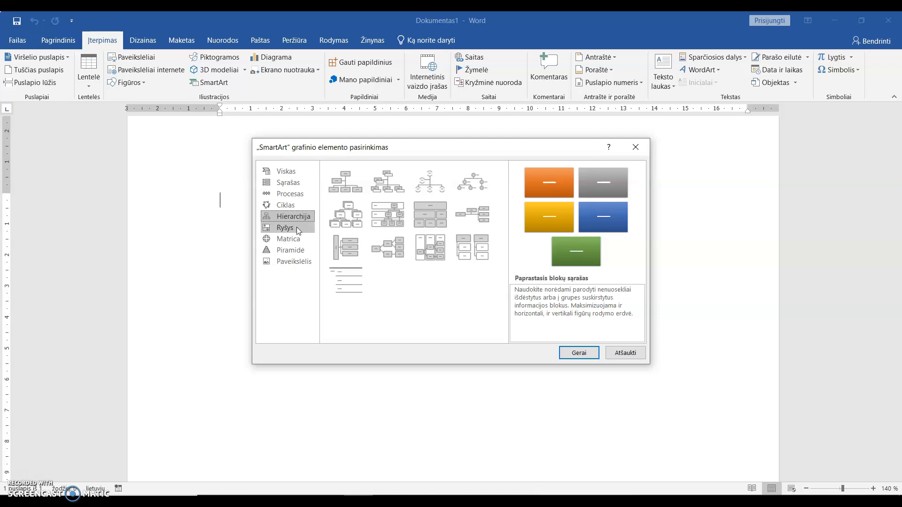
left_click(296, 227)
left_click(303, 249)
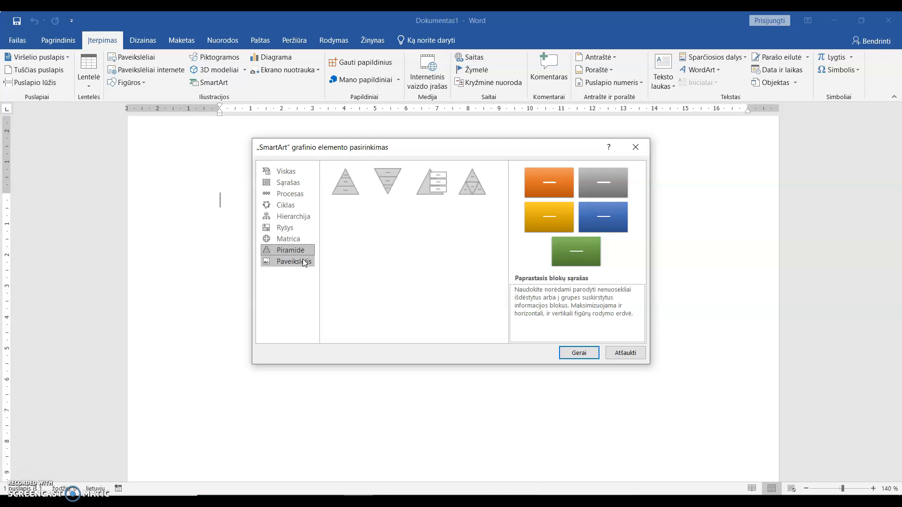
left_click(304, 262)
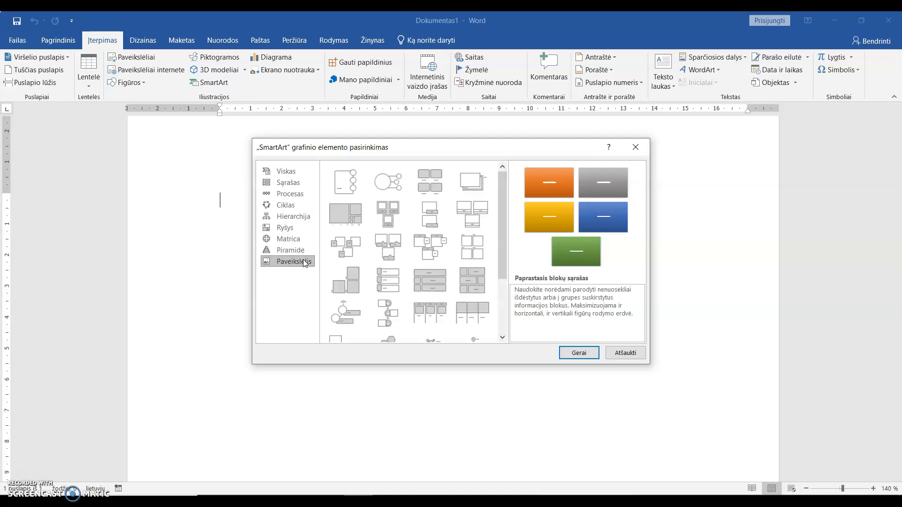
- Insert the "Horizontalus ženklelių sąrašas" SmartArt graphic from the Sąrašas category
left_click(300, 183)
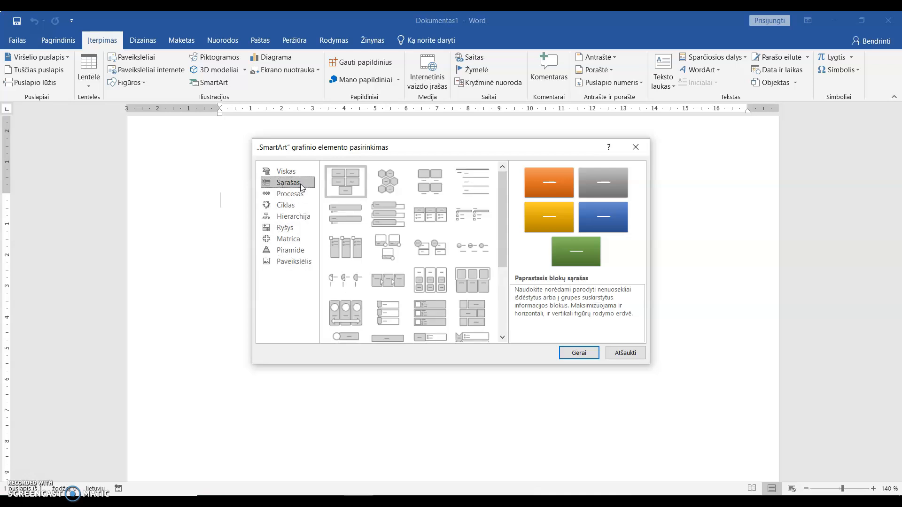
left_click(431, 221)
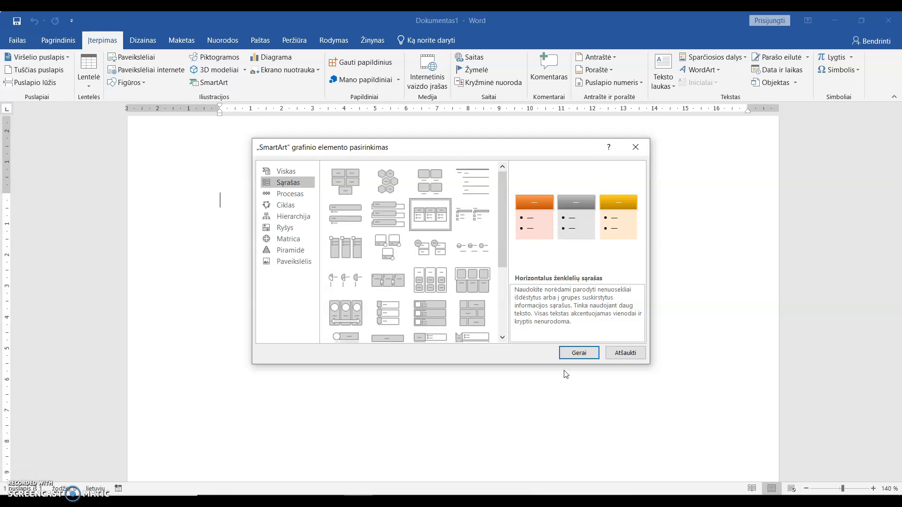
left_click(574, 355)
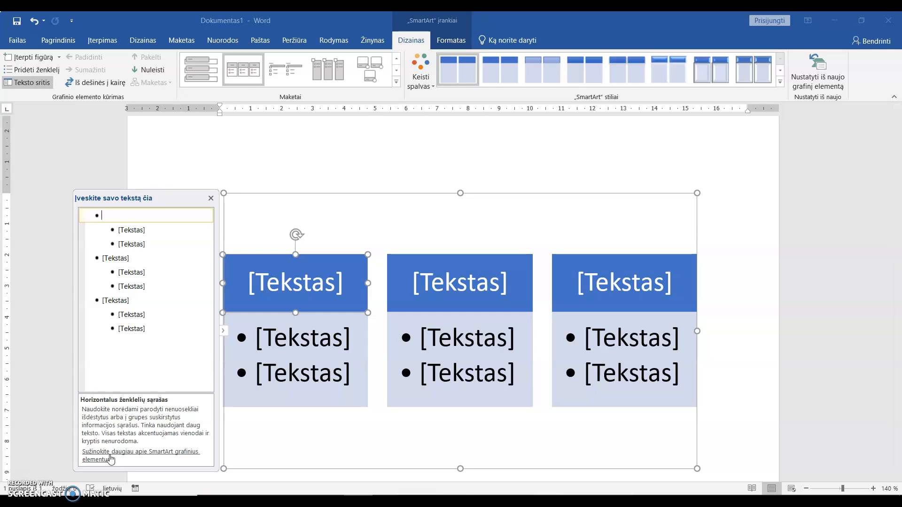
- Hide and reshow the SmartArt text pane, and set the first column's heading to Pavasaris
left_click(25, 84)
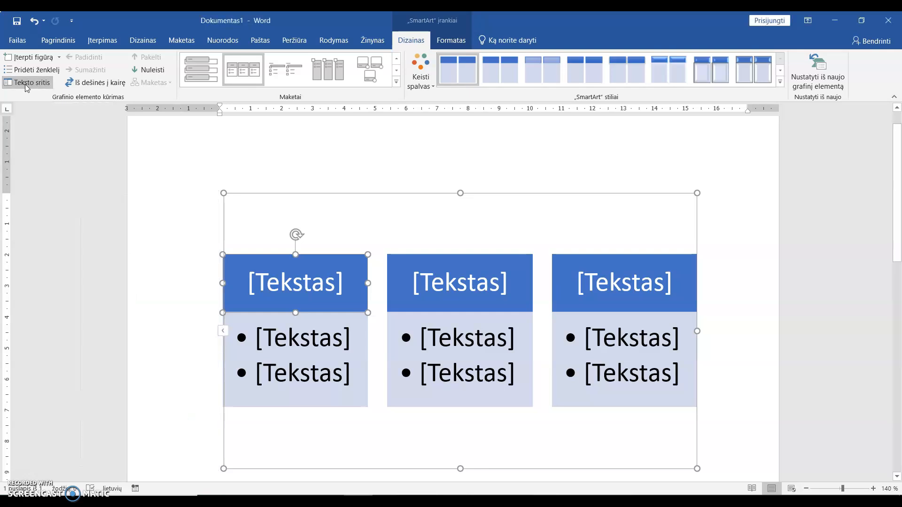
left_click(24, 83)
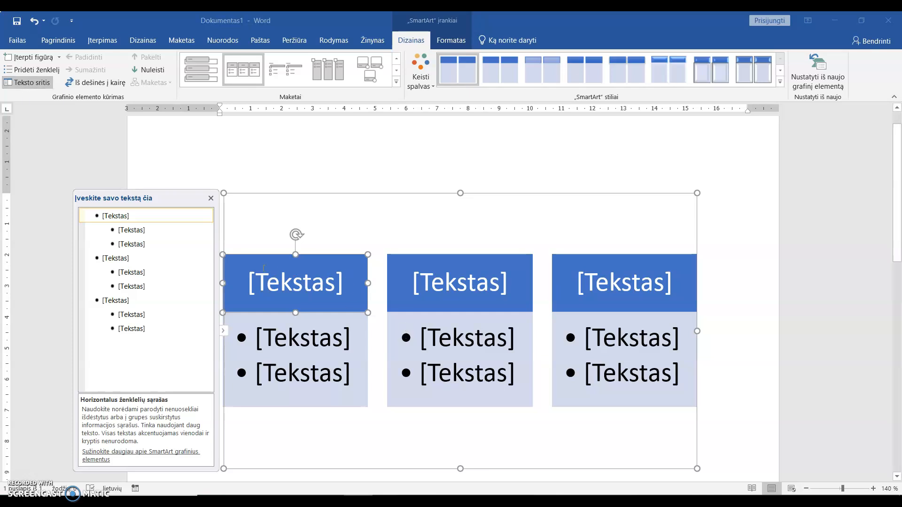
left_click(331, 284)
left_click(338, 284)
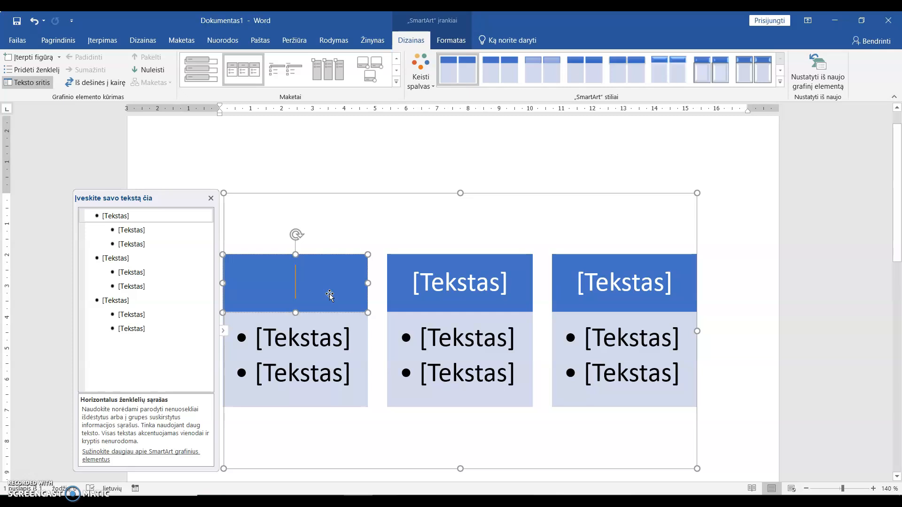
type("P")
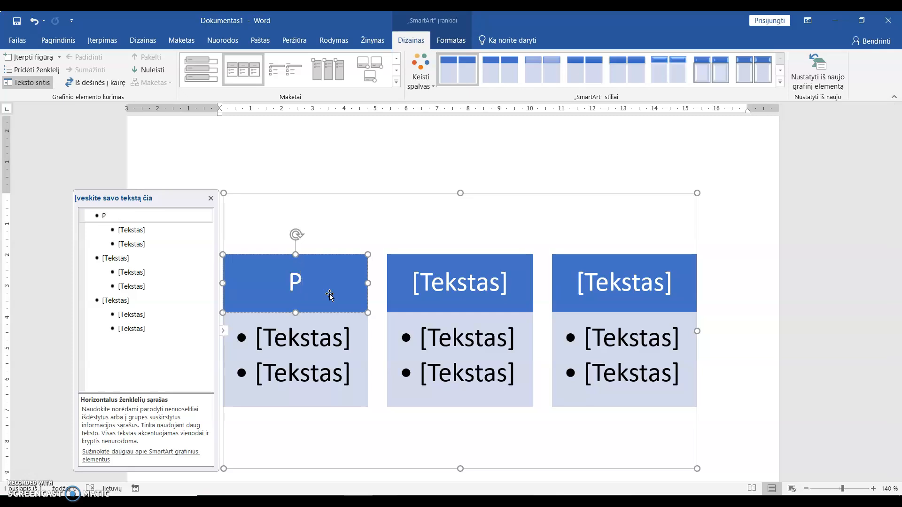
type("avasaris")
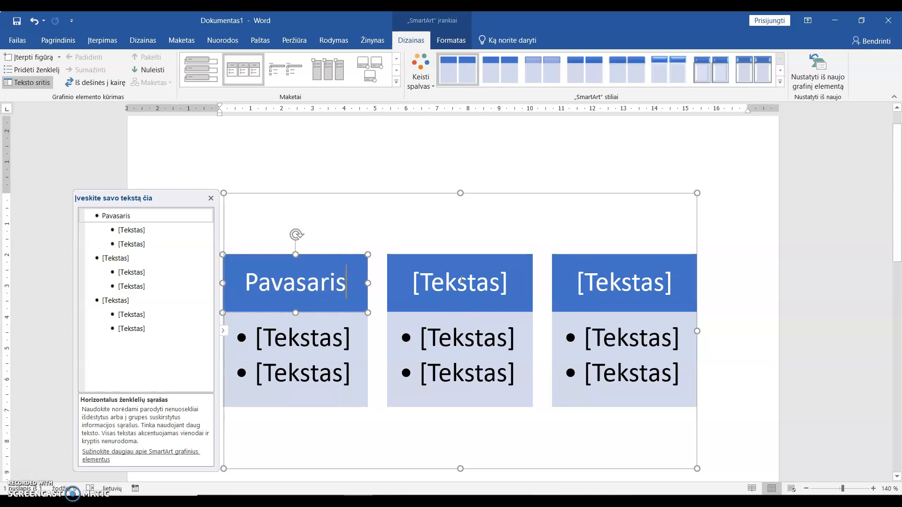
- Enter the bullets Kovas, Balandis and Gegužė under Pavasaris, and remove the leftover placeholder bullet
left_click(119, 230)
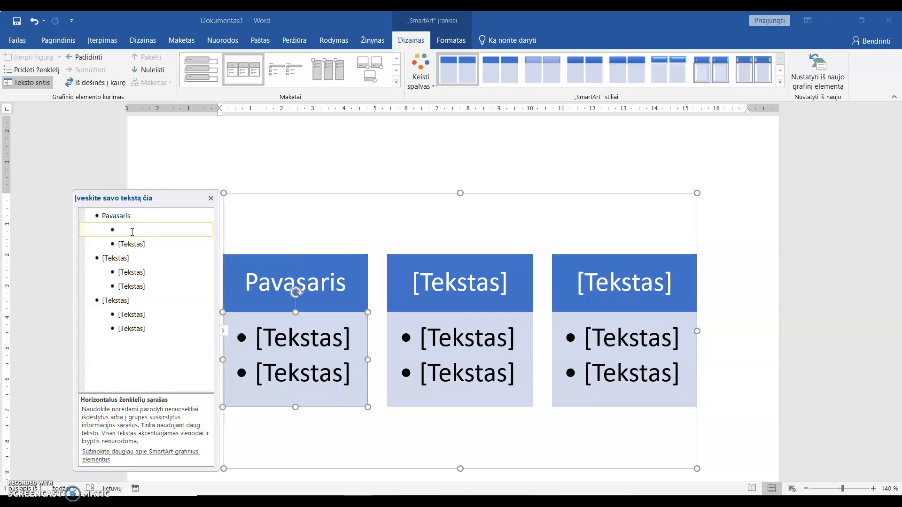
type("Kovas")
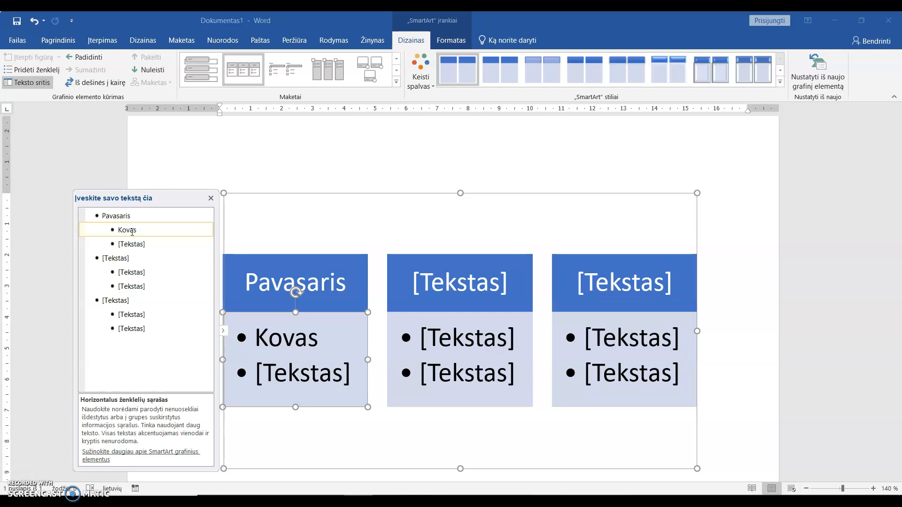
key("Return")
type("Bal")
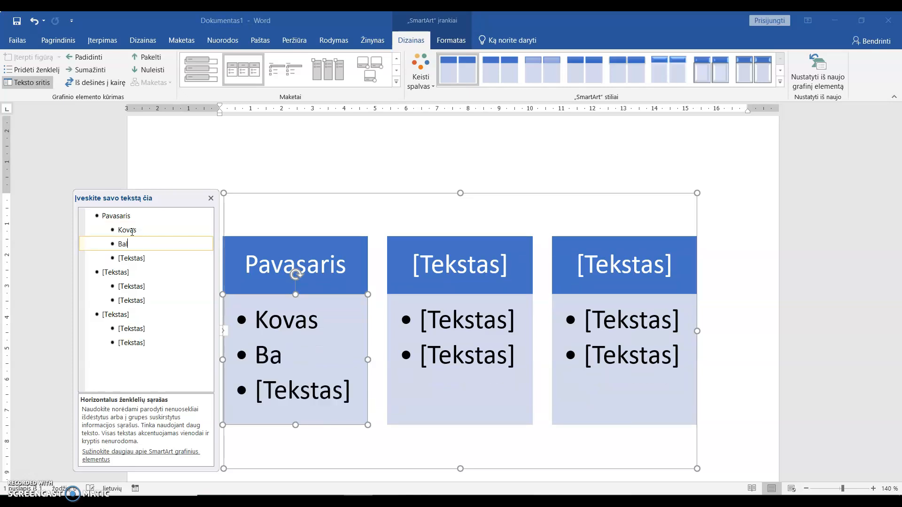
type("andis")
key("Return")
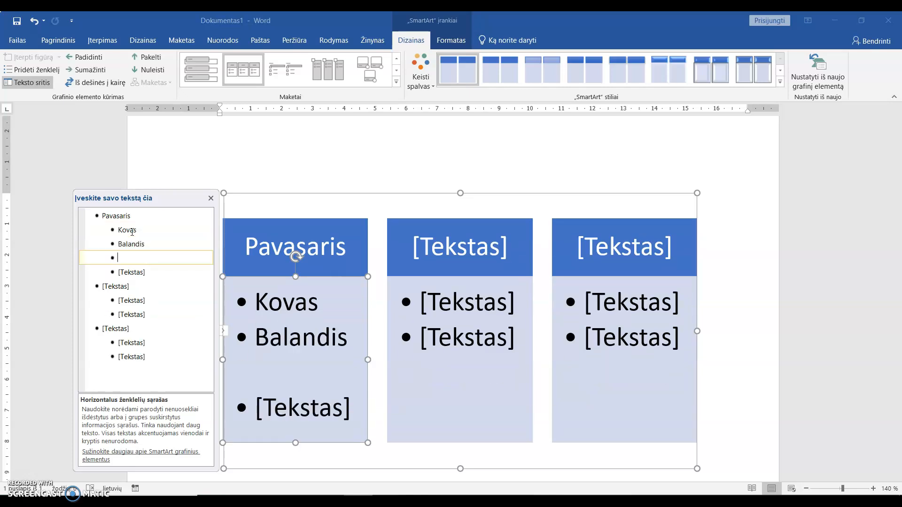
type("gegužė")
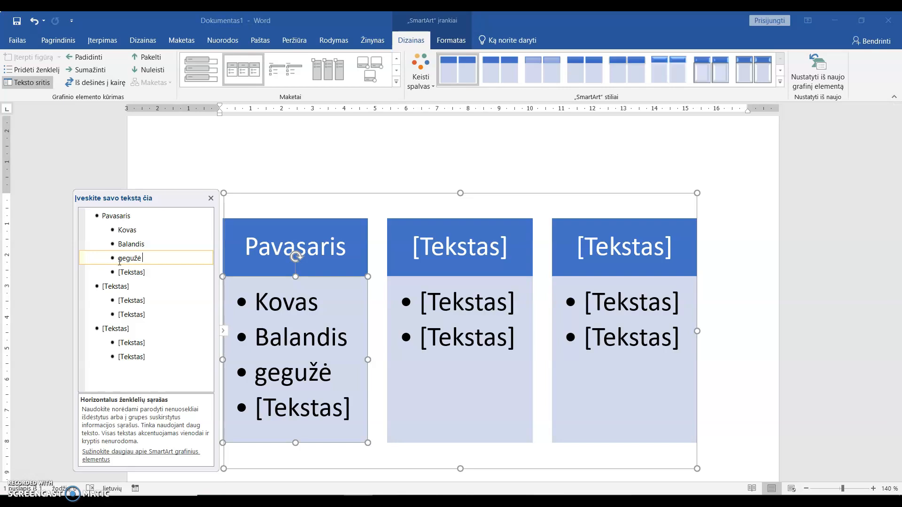
left_click_drag(120, 261, 117, 258)
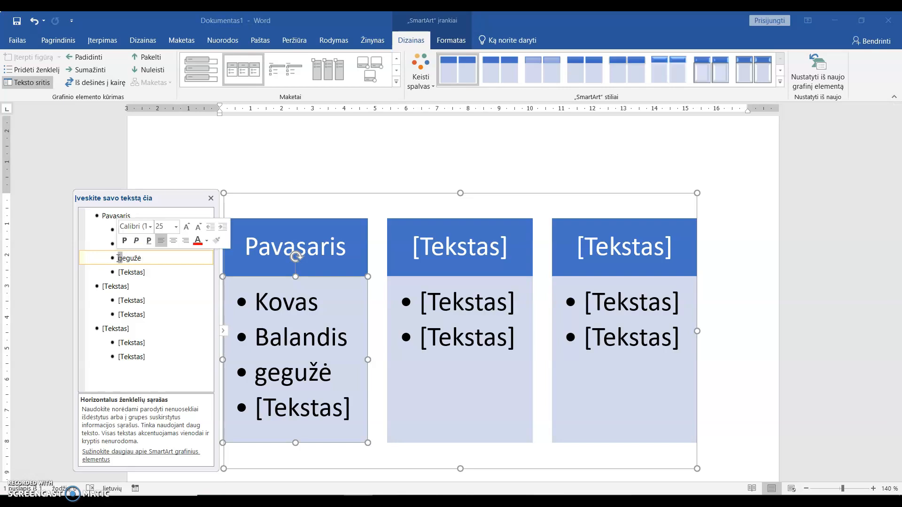
type("G")
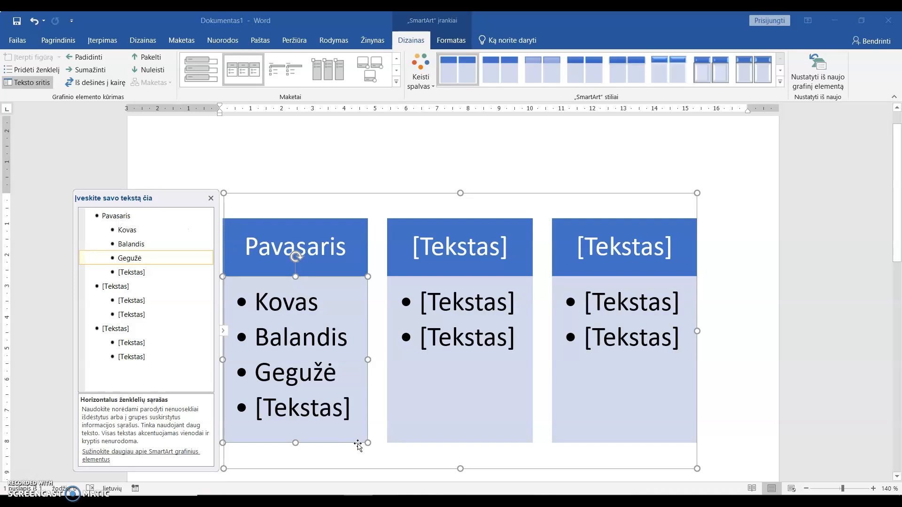
left_click(138, 271)
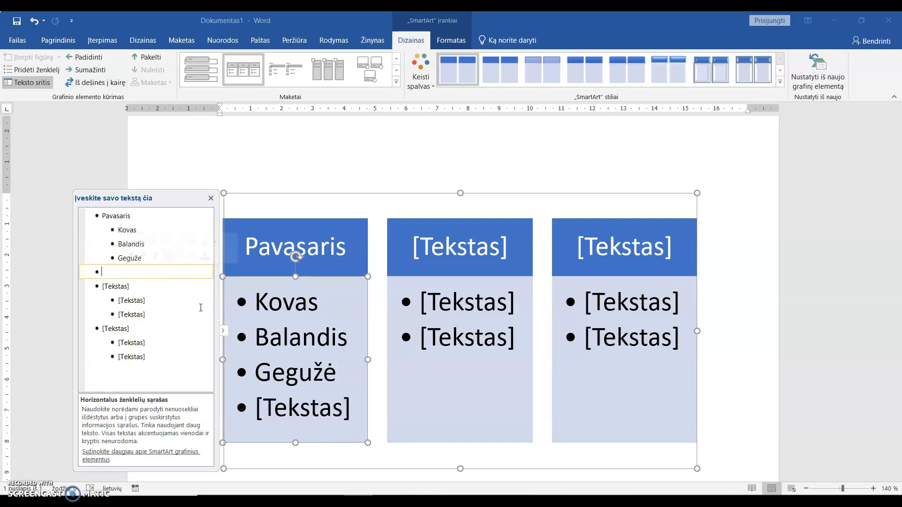
key("BackSpace")
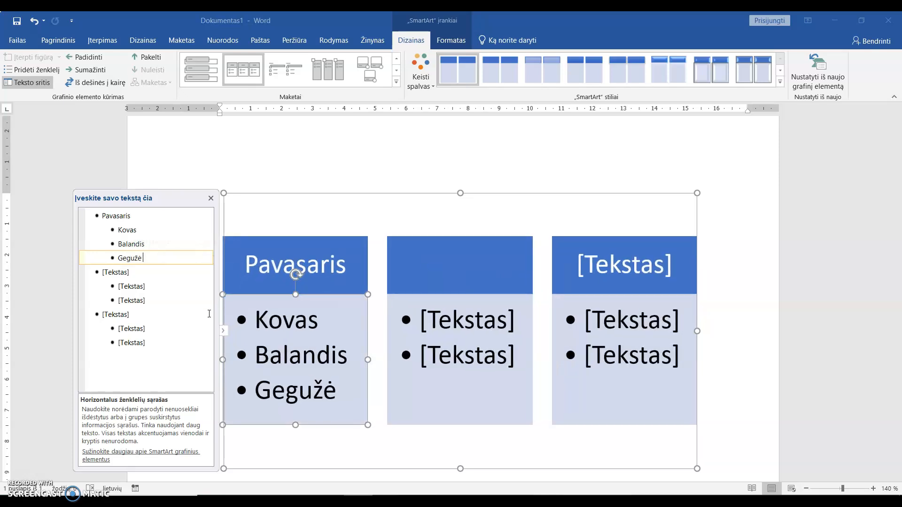
- Set the second column's heading to Vasara and enter Birželis, Liepa and Rugpjūtis as its bullets
left_click(121, 273)
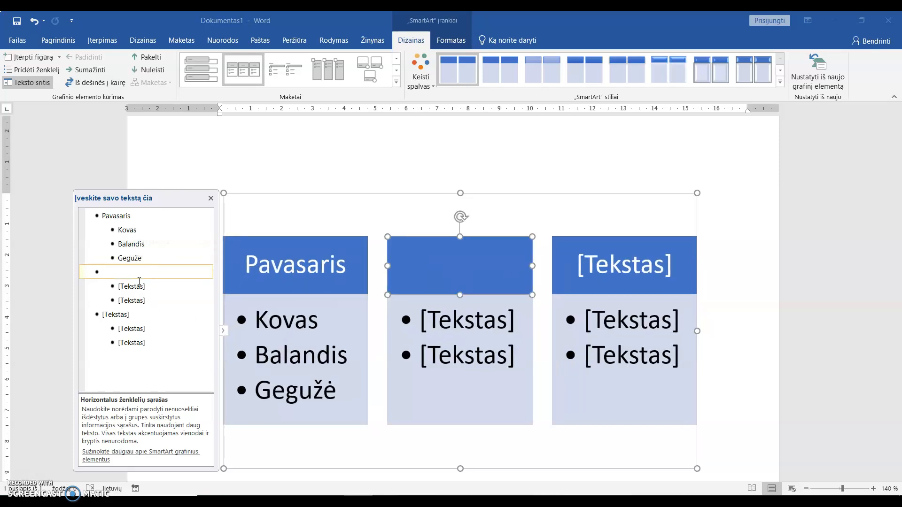
type("Vasara")
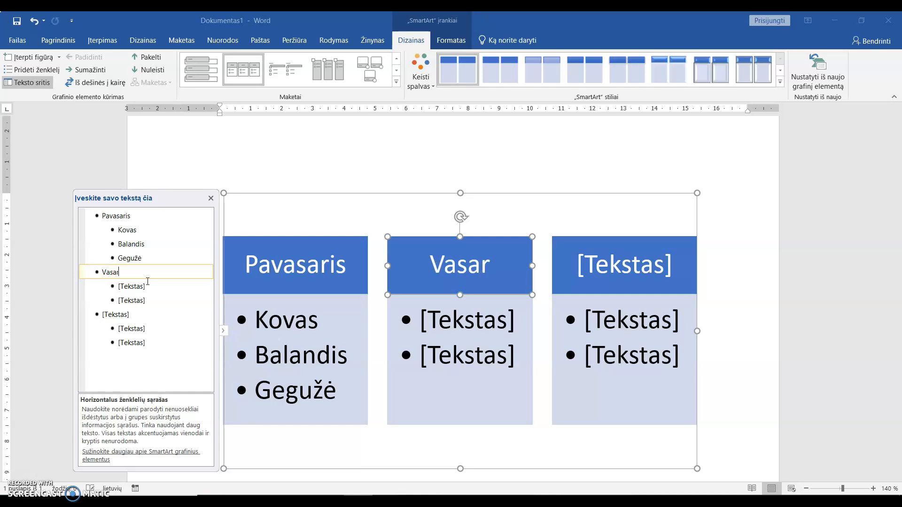
left_click(130, 288)
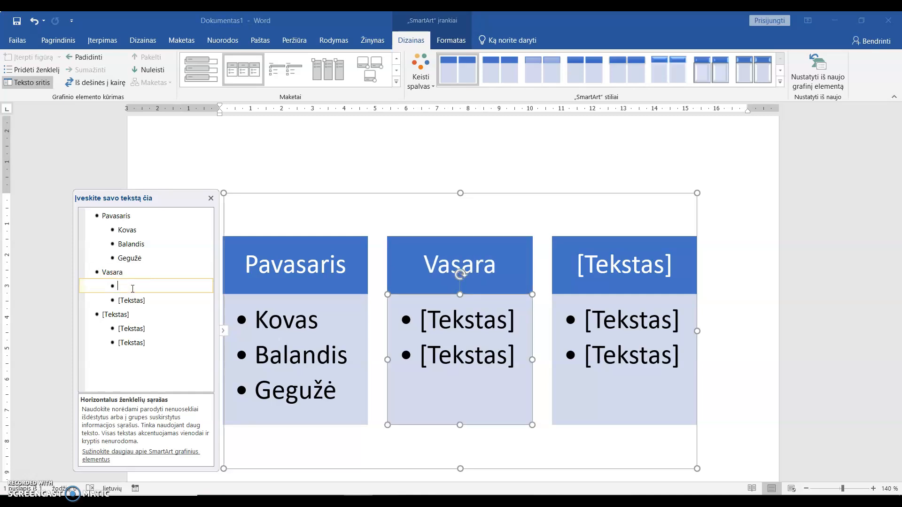
type("Birželis")
left_click(109, 296)
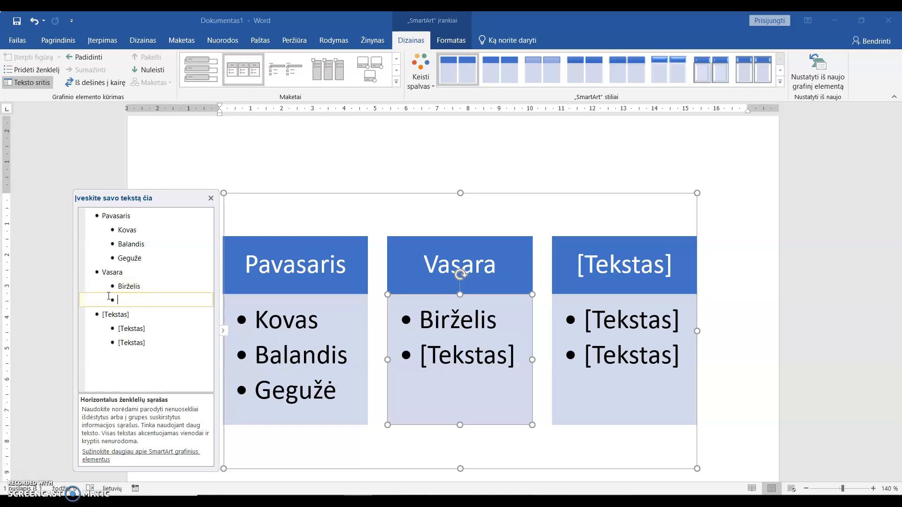
type("Liepa")
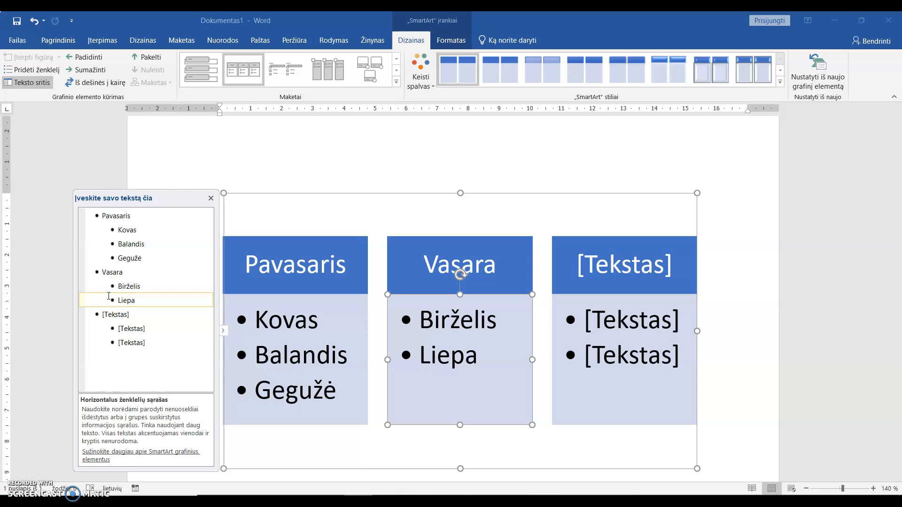
key("Return")
type("Rug")
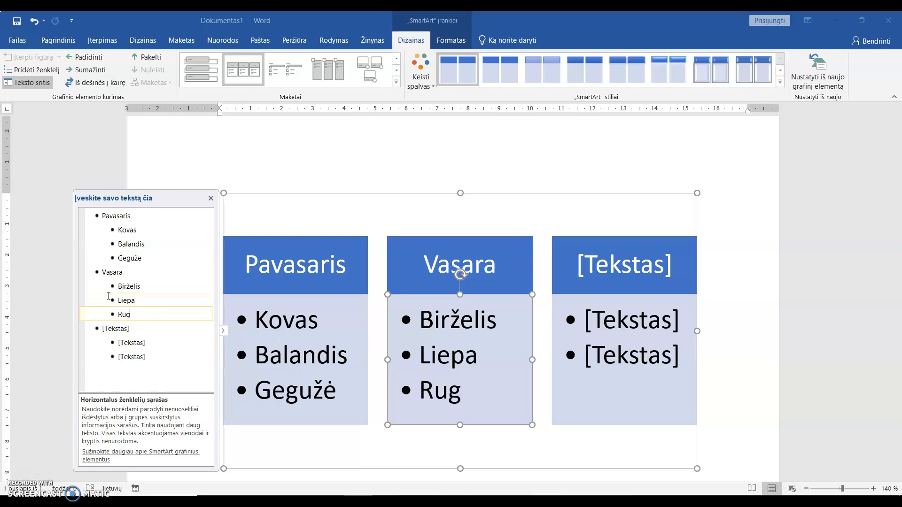
type("pjūtis")
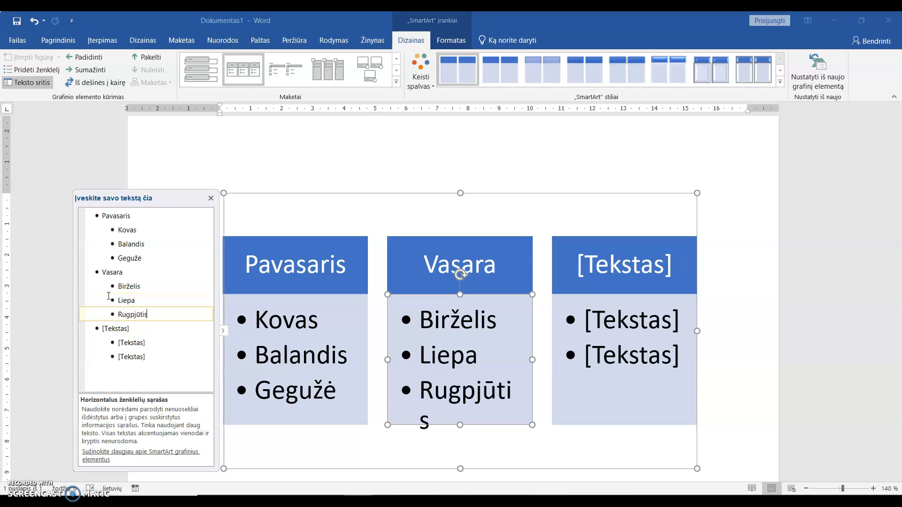
- Set the third column's heading to Ruduo and enter Rugsėjis, spalis and Lapkritis as its bullets
left_click(125, 330)
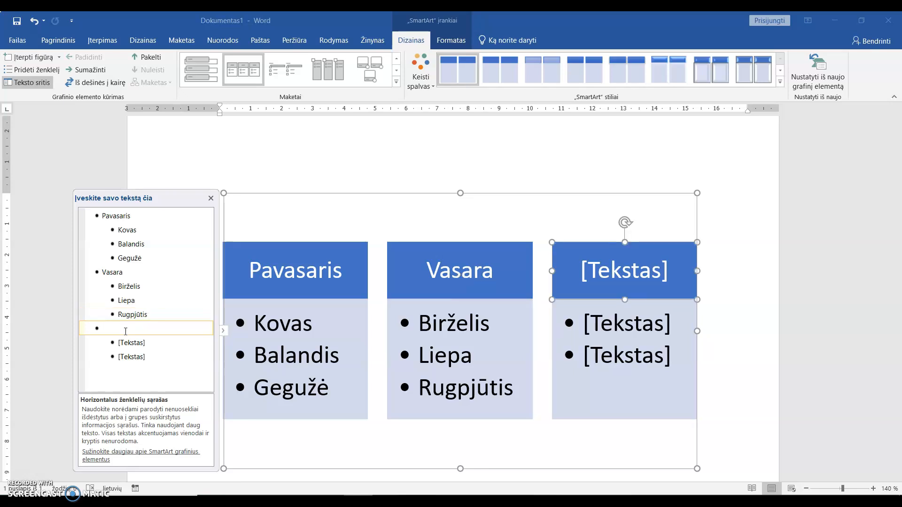
type("Ruduo")
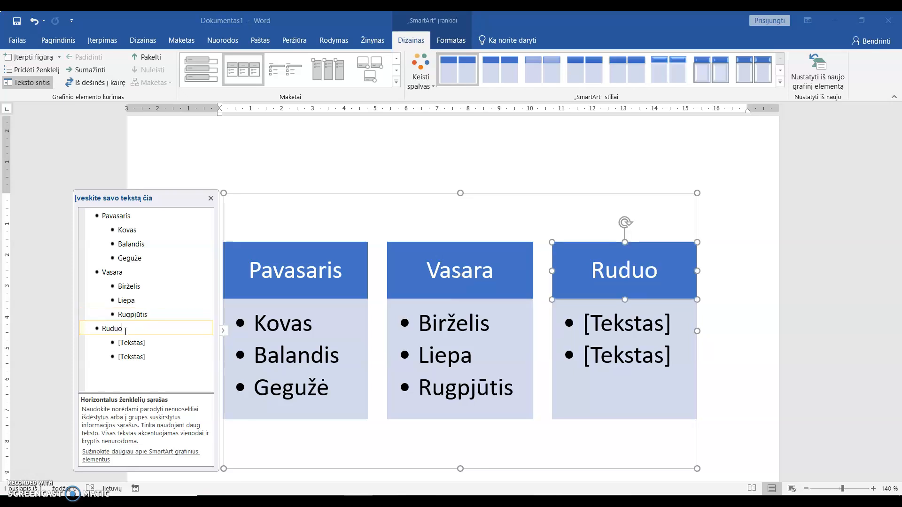
key("Down")
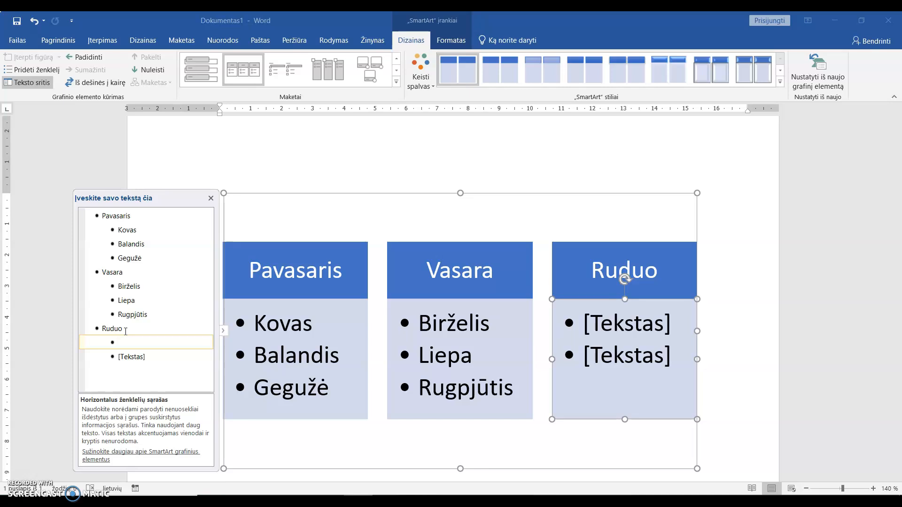
type("Rugsėjis")
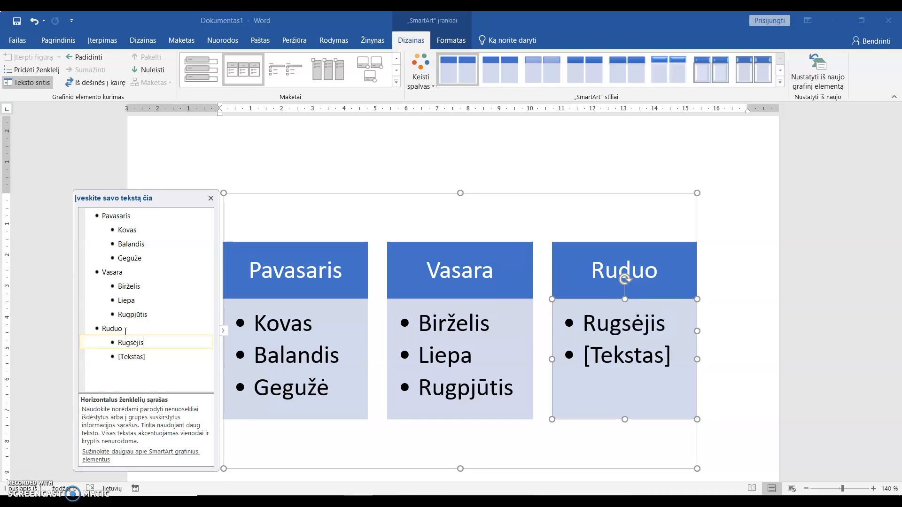
key("Return")
type("spalis")
key("Return")
type("Lapk")
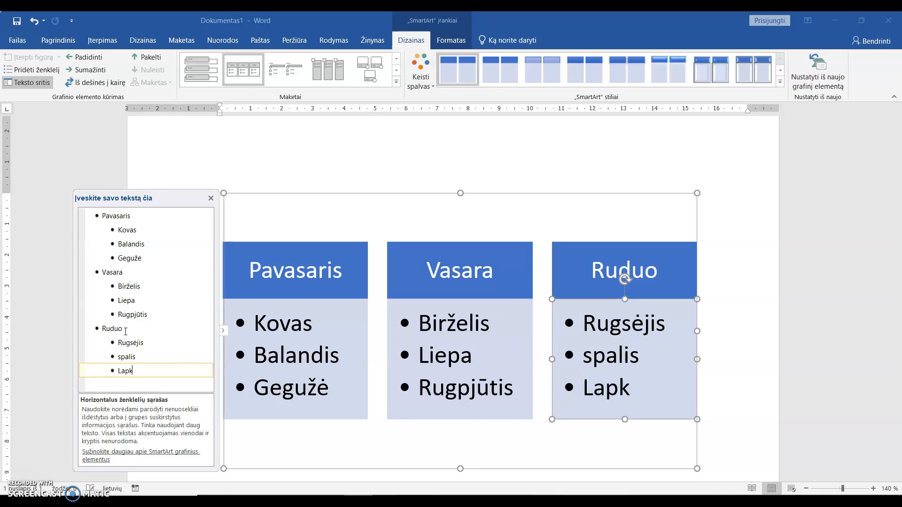
type("ritis")
- Add a new line after Lapkritis, promote it to a fourth column heading, and name it Žiema
key("Return")
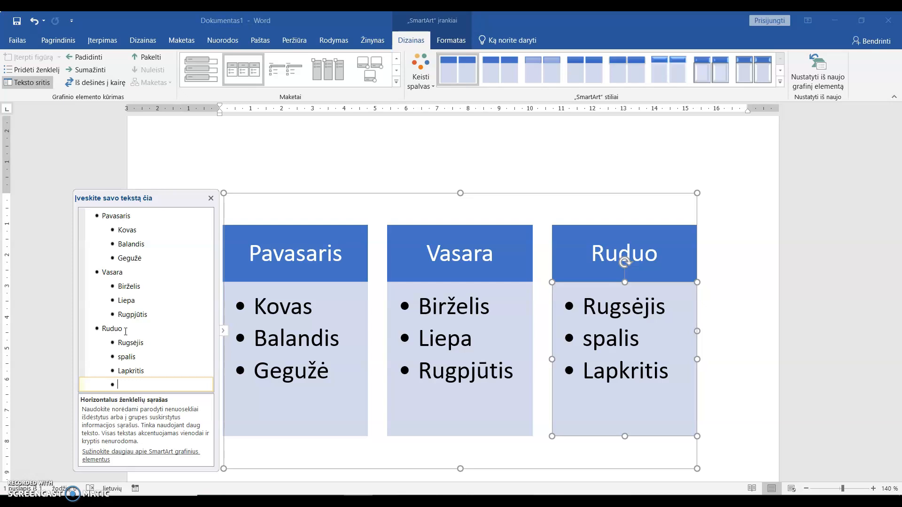
left_click(89, 60)
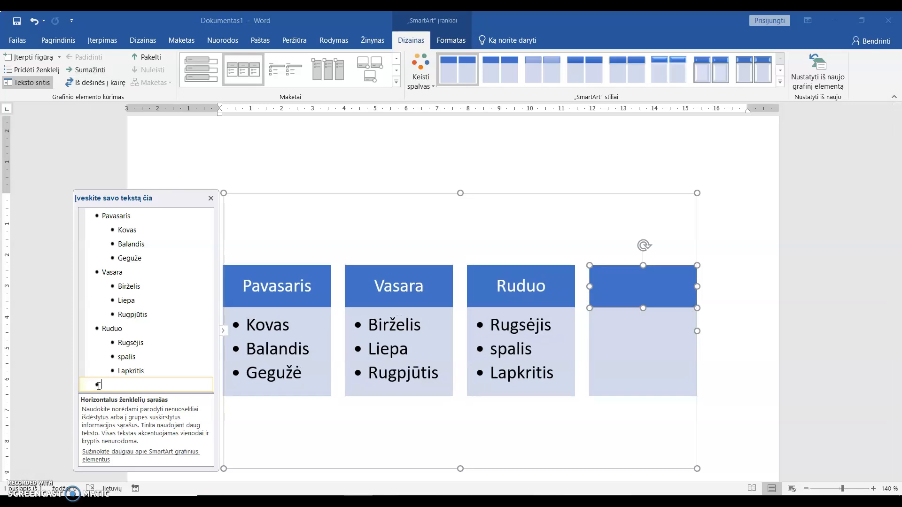
type("Žiema")
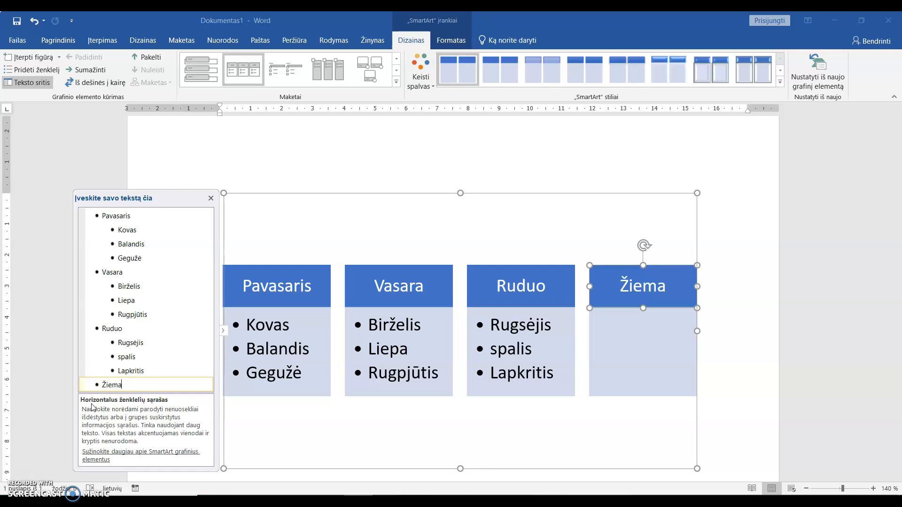
- Enter Gruodis, Sausis and Vasaris as demoted bullets under Žiema, and close the SmartArt text pane
key("Return")
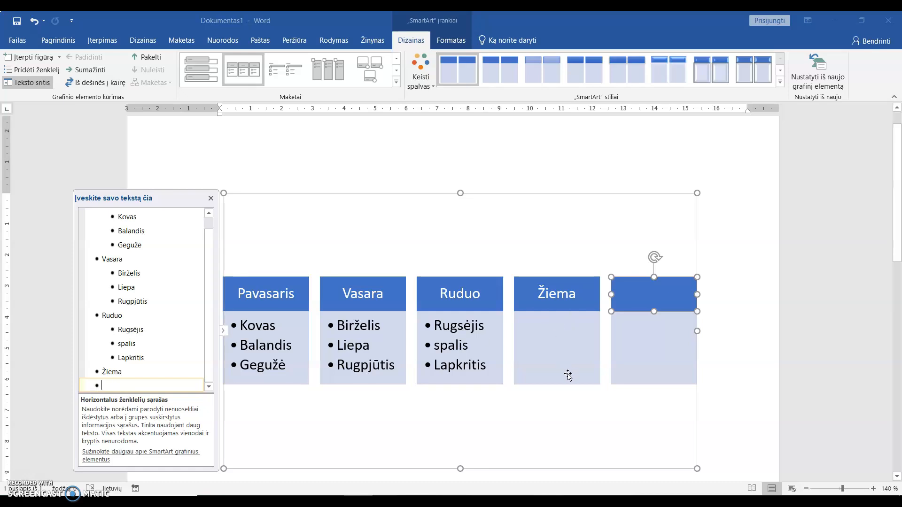
left_click(91, 72)
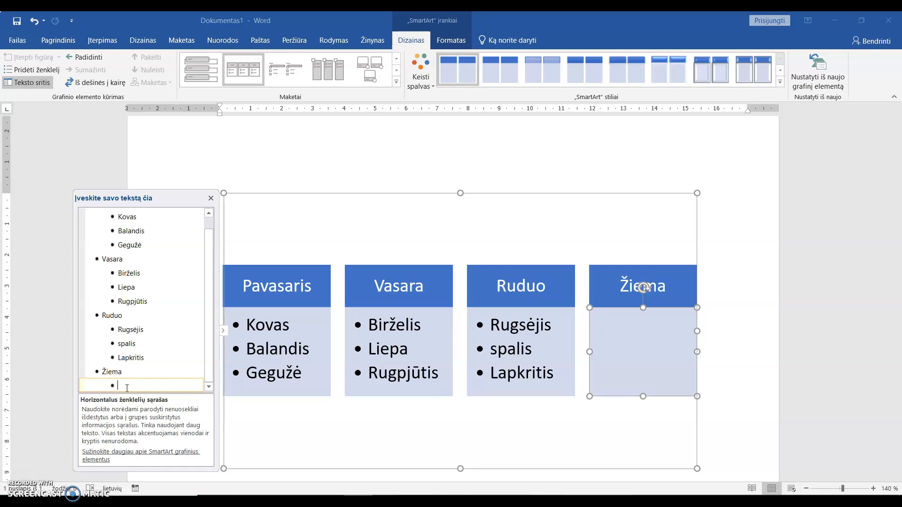
type("Gruodis")
key("Return")
type("Sausis")
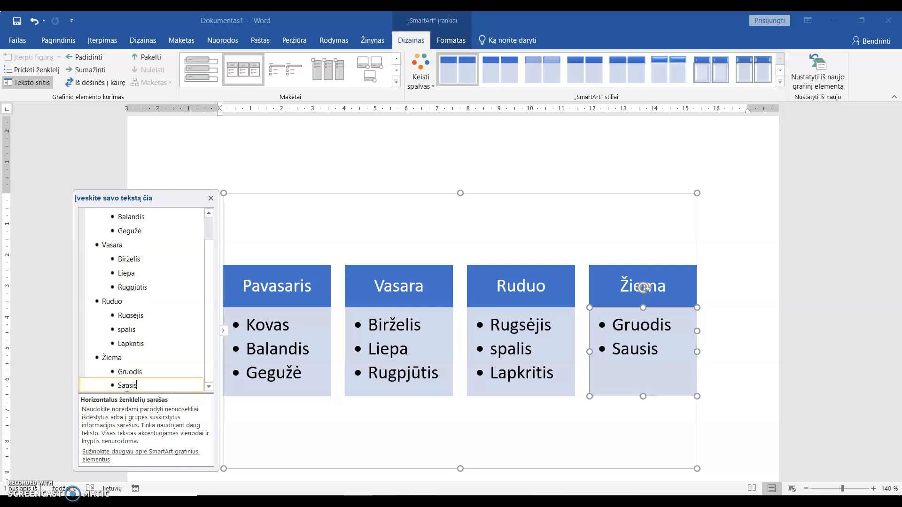
key("Return")
type("Vasaris")
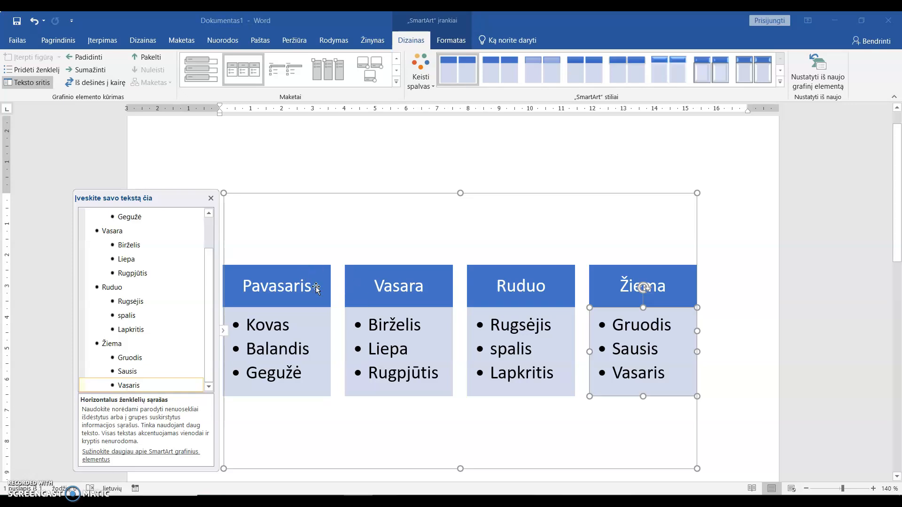
left_click(211, 198)
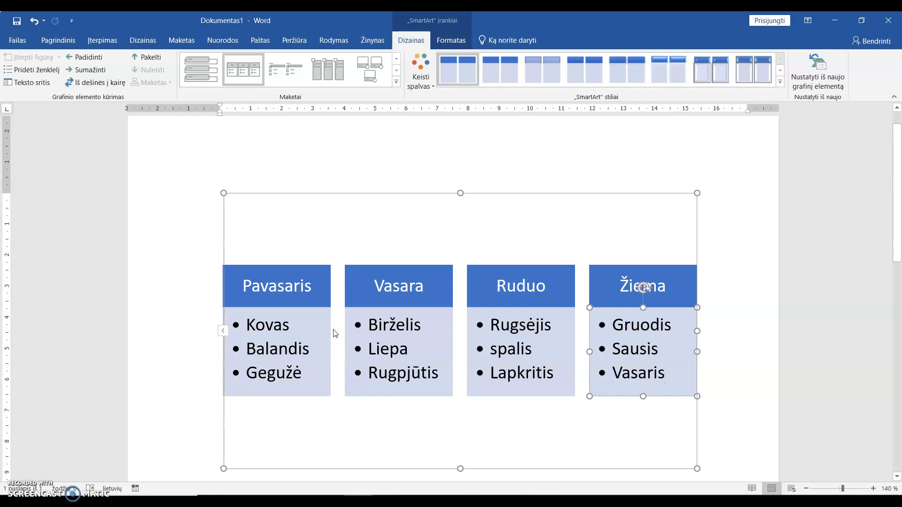
- Recolour the SmartArt with the second, orange-filled variant of "2 paryškinimas", and show the available SmartArt styles
left_click(433, 88)
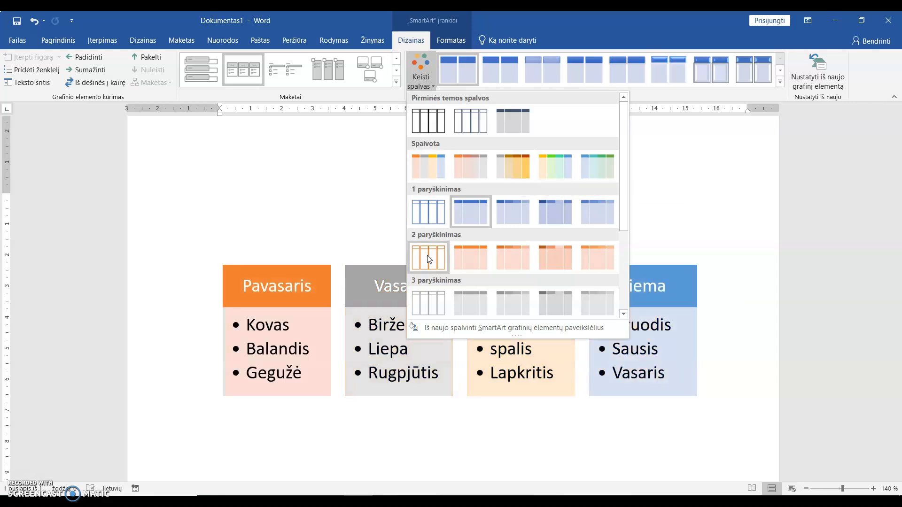
left_click(477, 261)
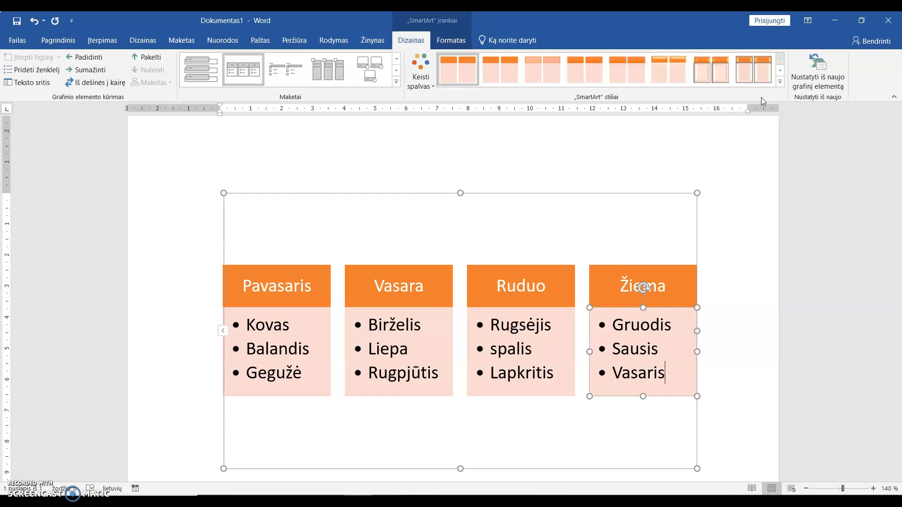
left_click(780, 83)
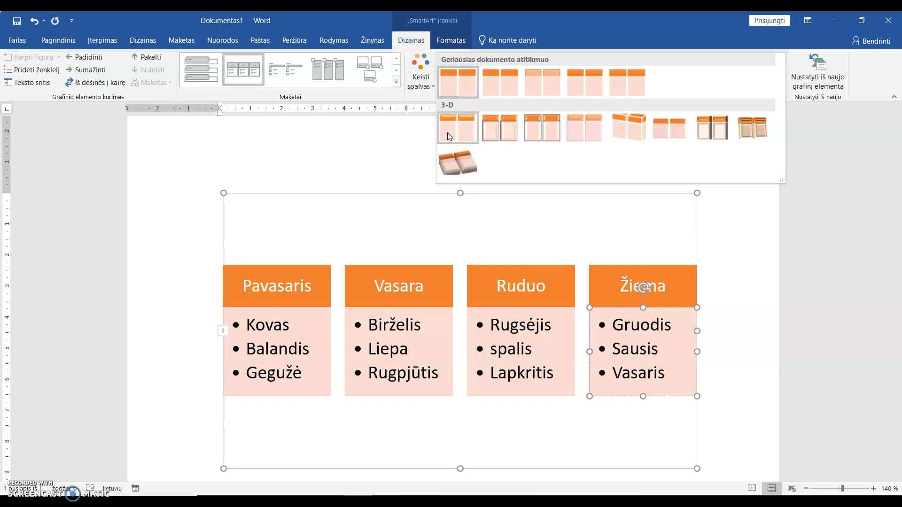
- Try a SmartArt layout with circular picture placeholders, and open then dismiss picture insertion for the Pavasaris circle
left_click(397, 82)
left_click(397, 83)
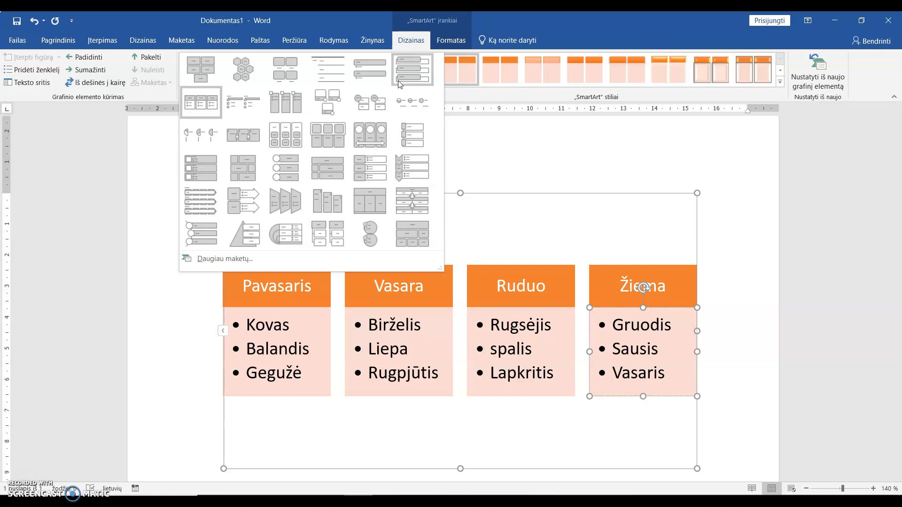
left_click(295, 176)
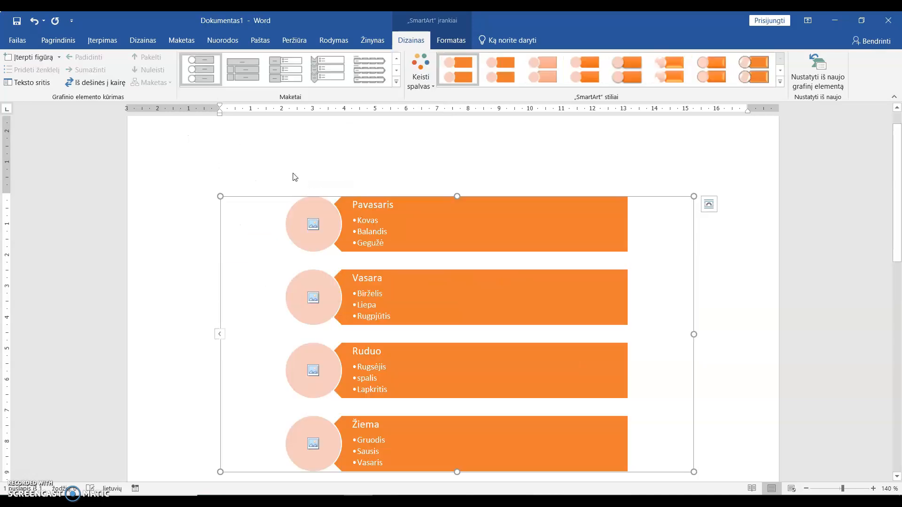
left_click(314, 225)
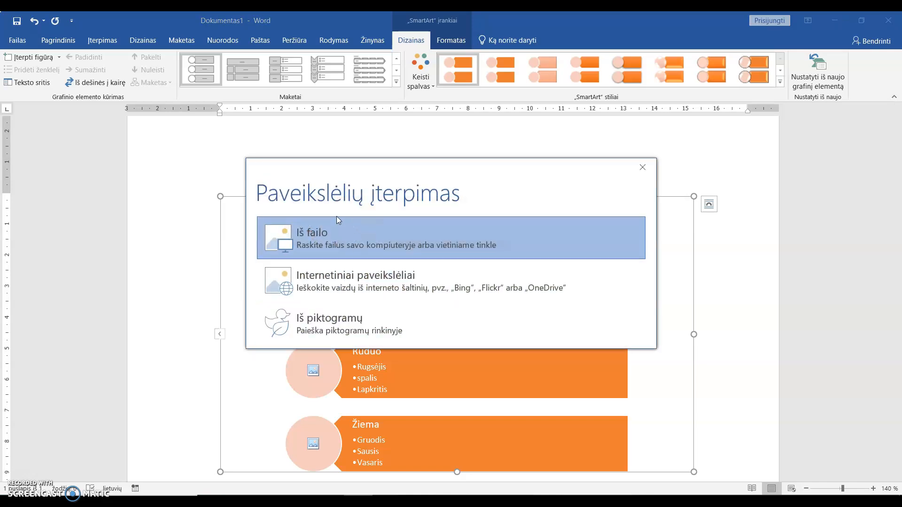
left_click(643, 169)
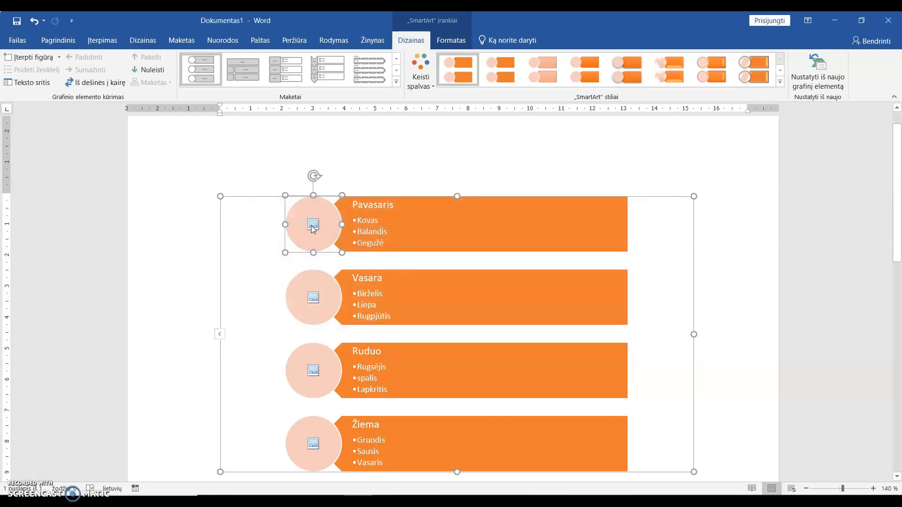
- Change the SmartArt layout to the vertical list with downward chevrons beside rounded bullet boxes
left_click(323, 68)
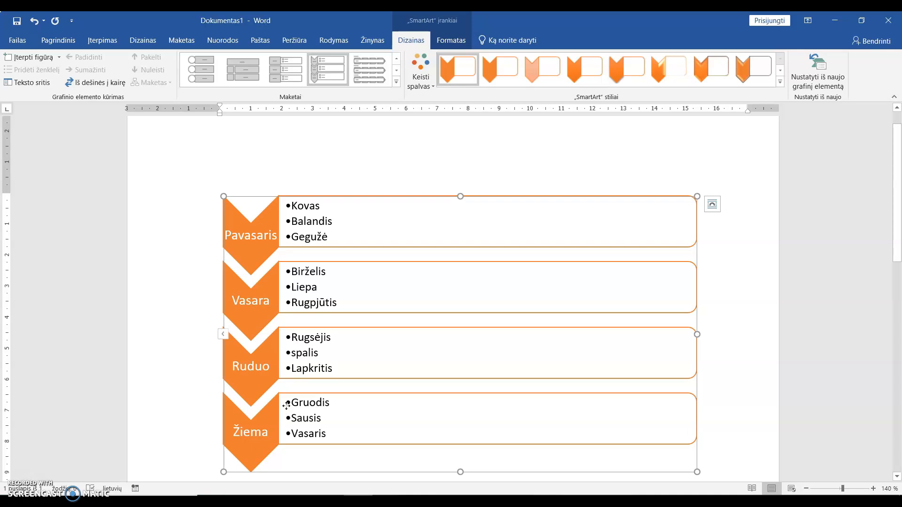
left_click(334, 238)
mouse_move(333, 237)
left_mouse_down()
mouse_move(298, 227)
mouse_move(325, 238)
left_mouse_up()
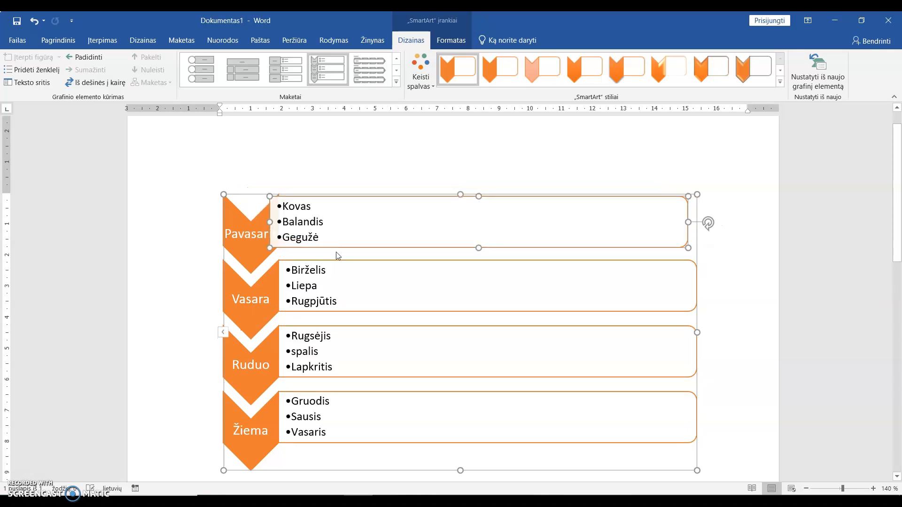
key("ctrl+z")
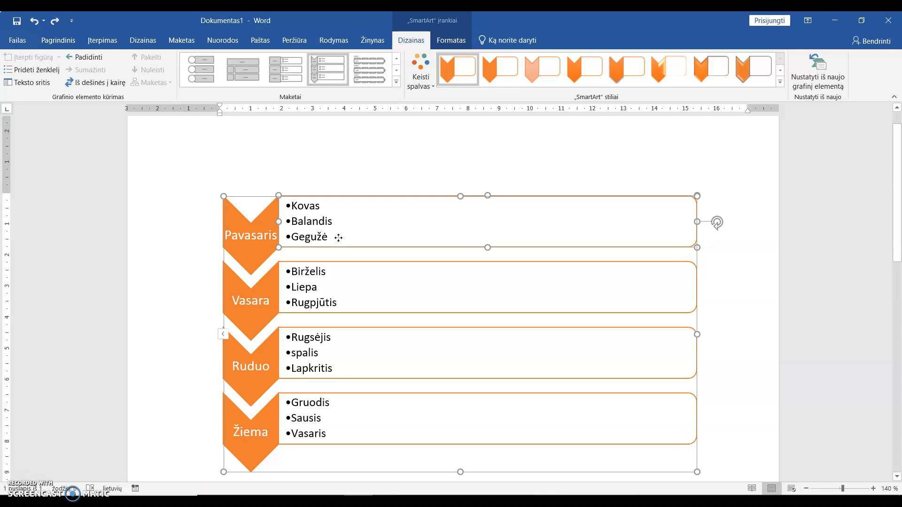
- Select the three months in the Pavasaris box and look through the available font sizes
left_click(318, 237)
left_click_drag(327, 237, 291, 205)
left_click(48, 41)
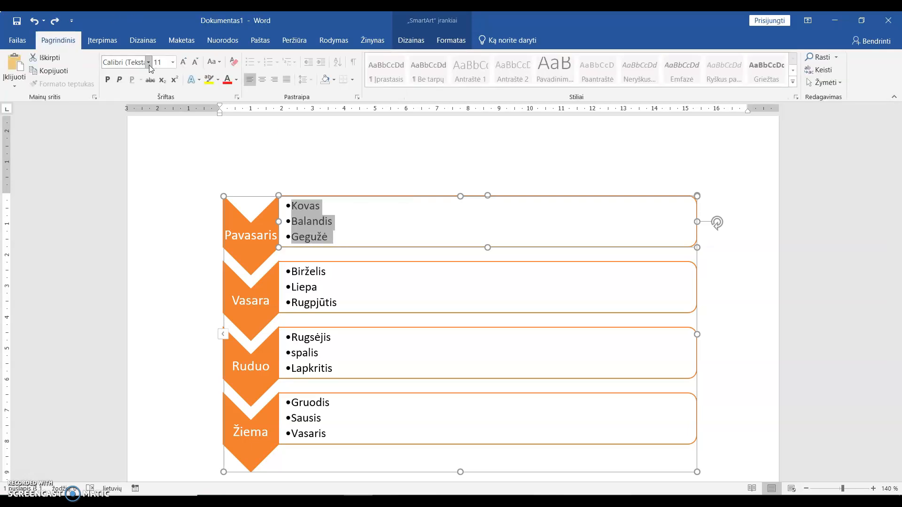
left_click(173, 62)
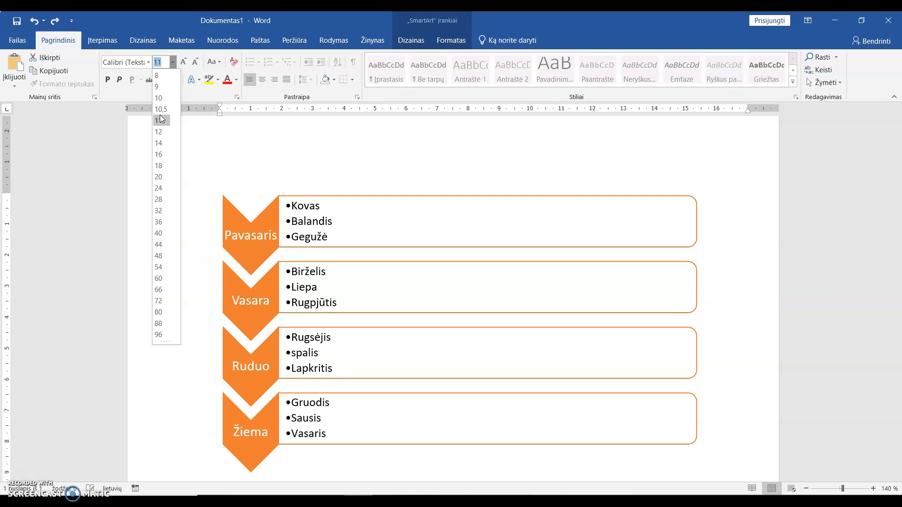
left_click(428, 158)
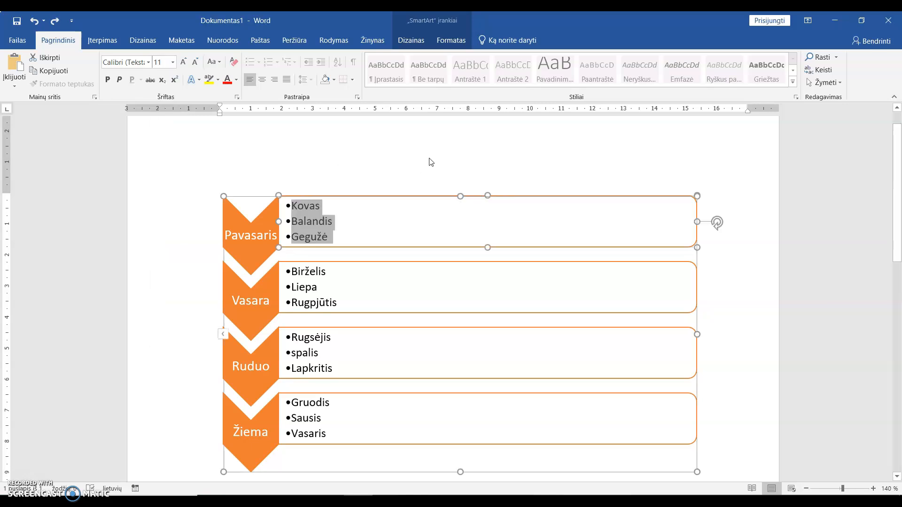
- Fill the Vasara chevron with a darker orange theme colour
left_click(248, 322)
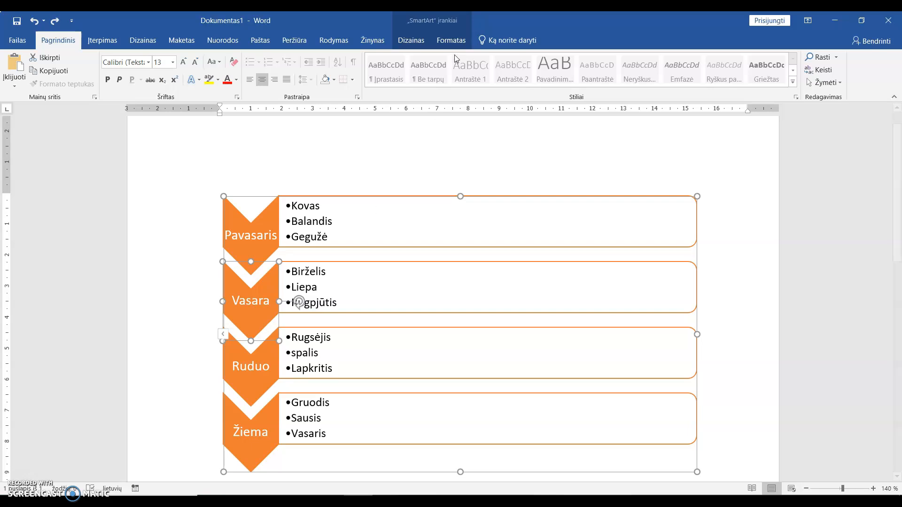
left_click(410, 41)
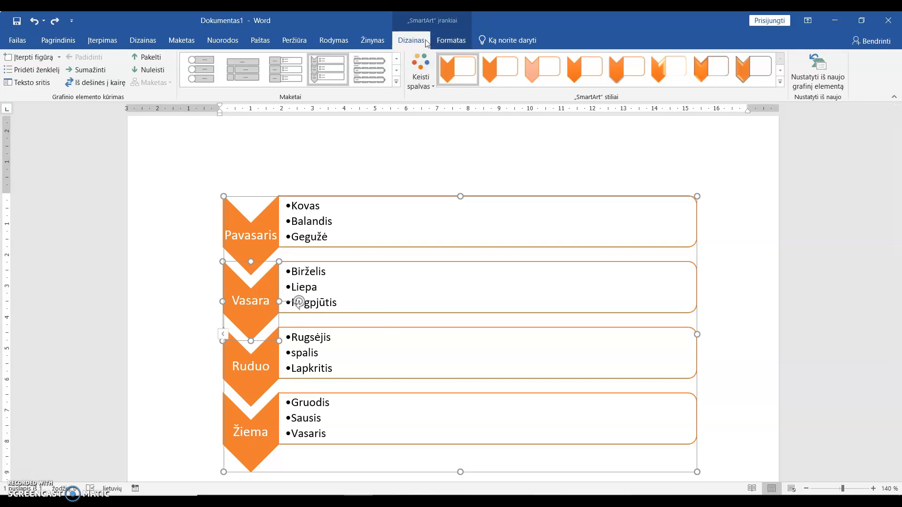
left_click(445, 43)
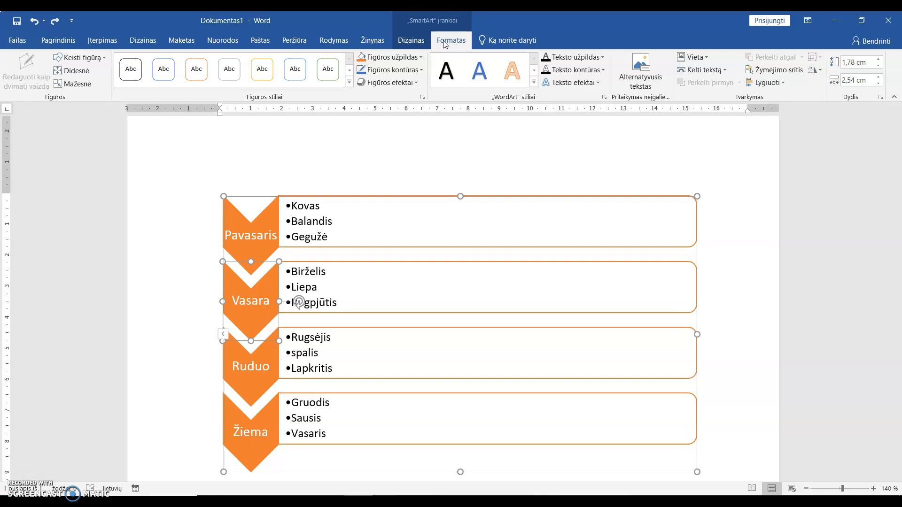
left_click(421, 58)
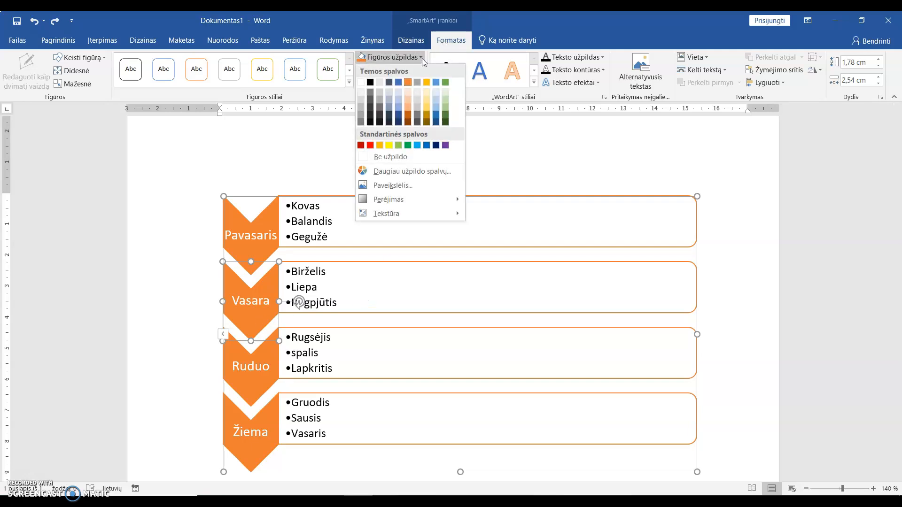
left_click(408, 119)
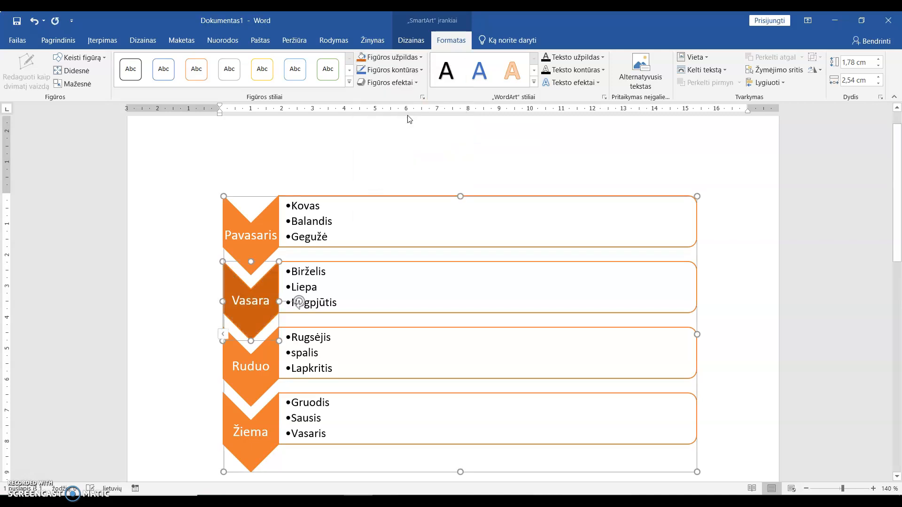
- Change the Ruduo chevron's shape to a left block arrow
left_click(271, 354)
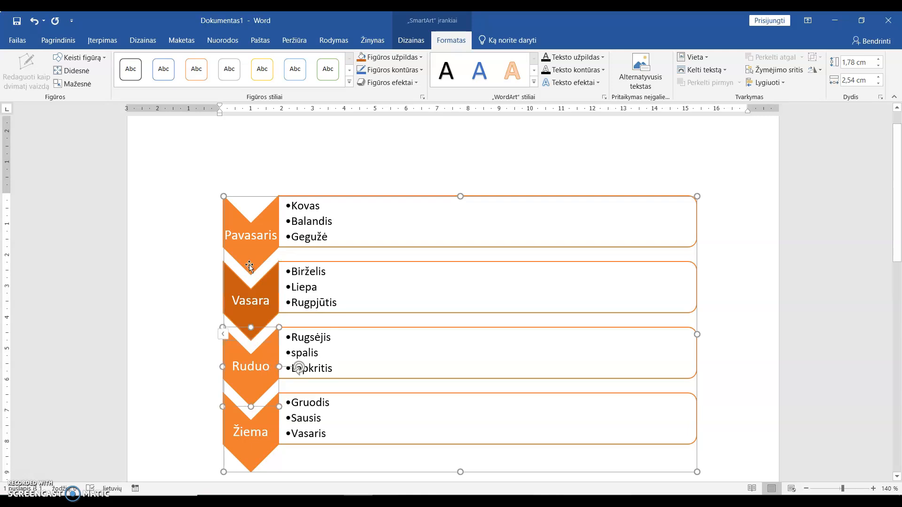
left_click(104, 58)
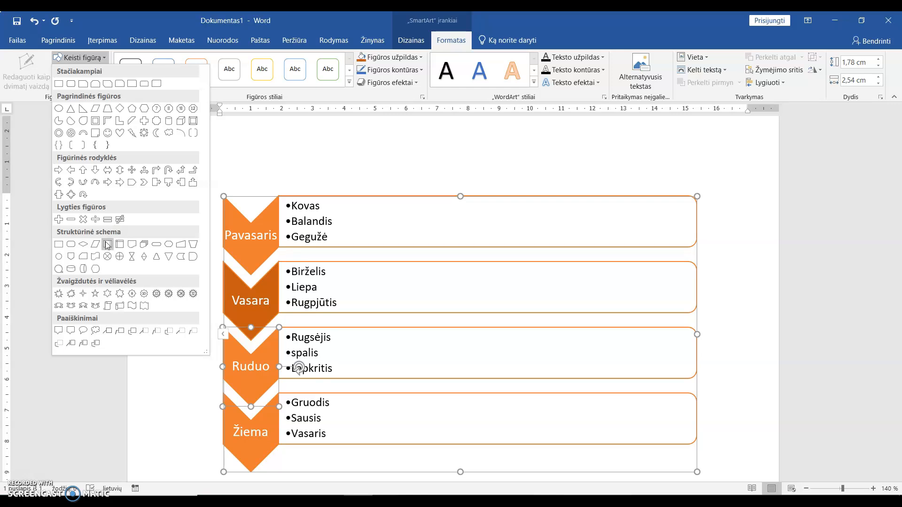
left_click(94, 174)
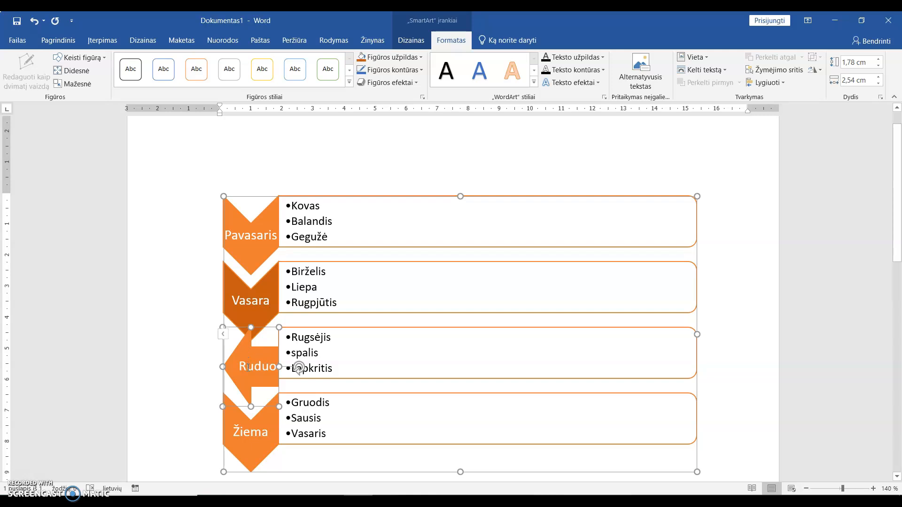
- Change the Ruduo arrow's shape to the pentagon block arrow
left_click(93, 59)
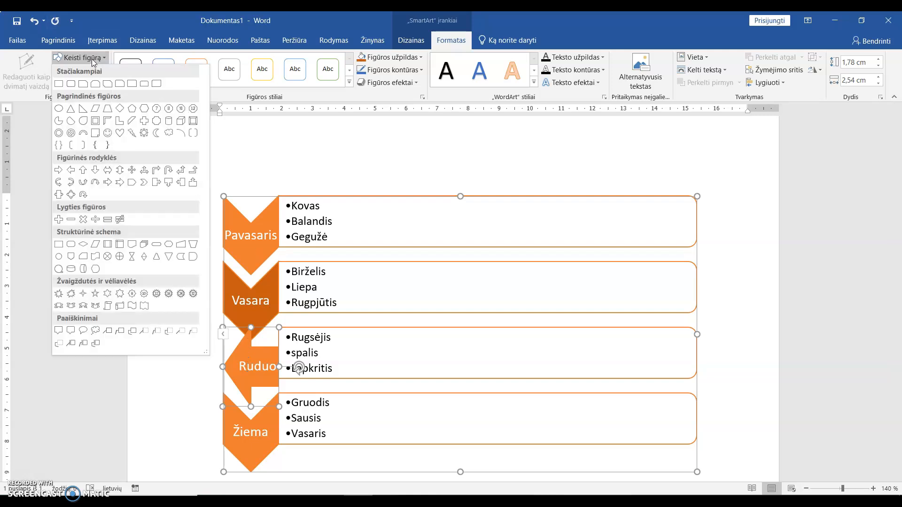
key("Escape")
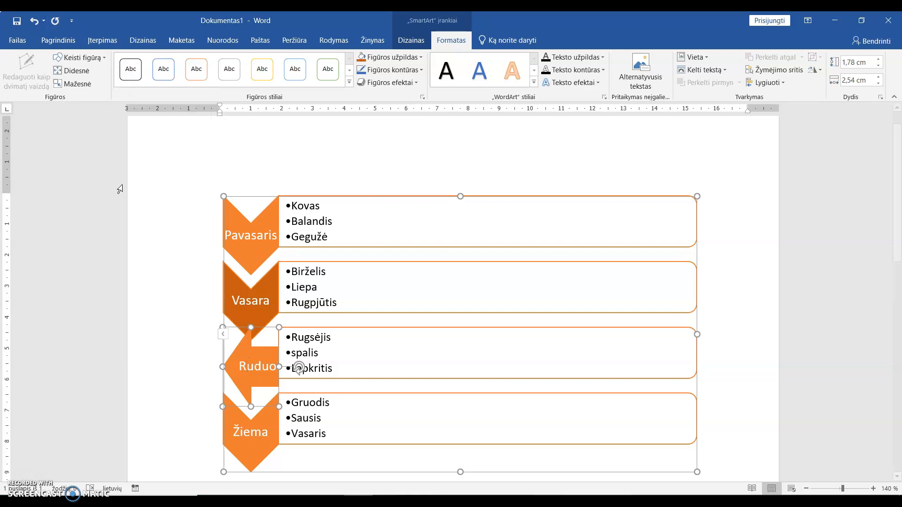
left_click(99, 58)
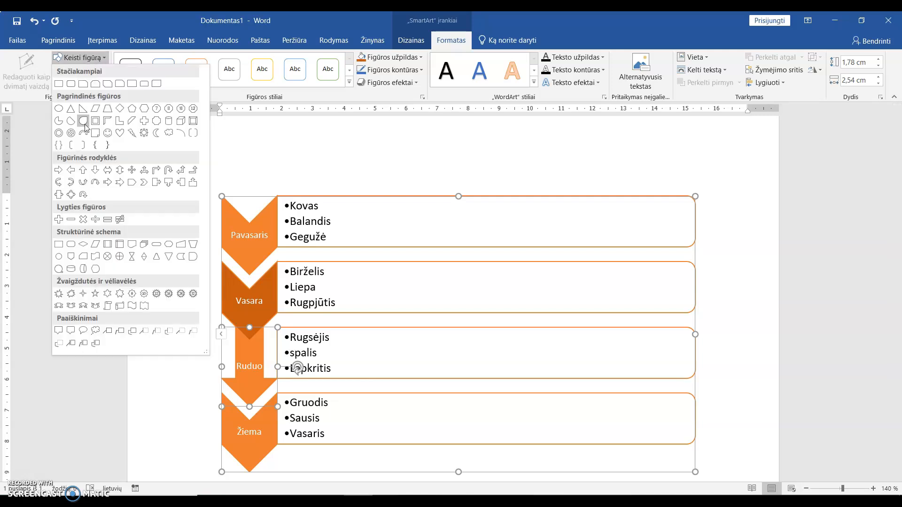
left_click(133, 185)
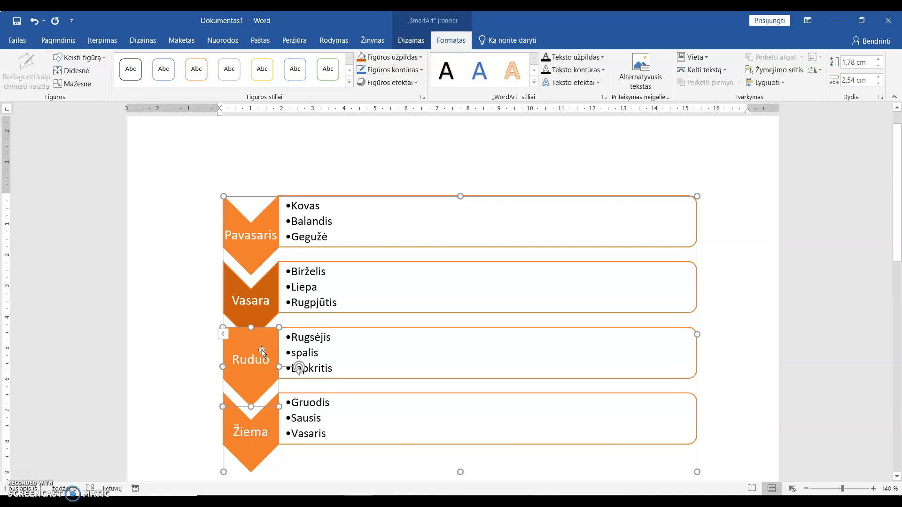
left_click(271, 313)
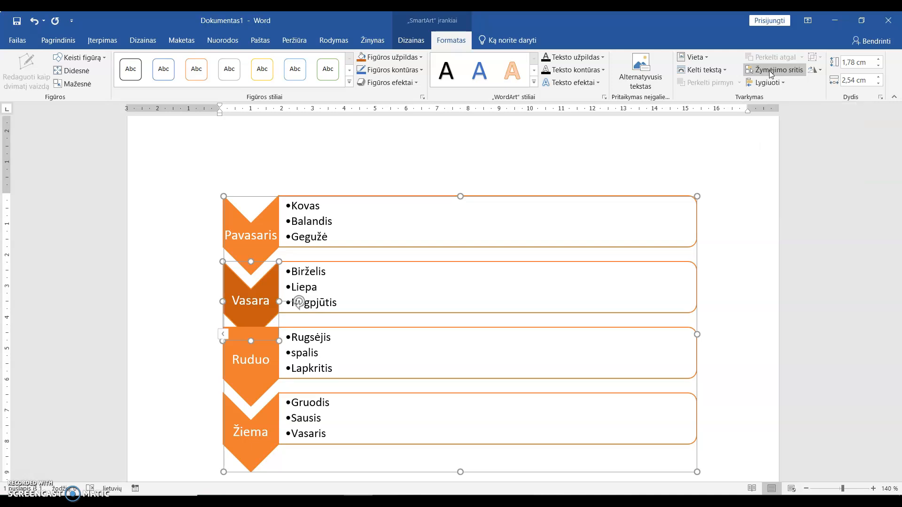
left_click(415, 39)
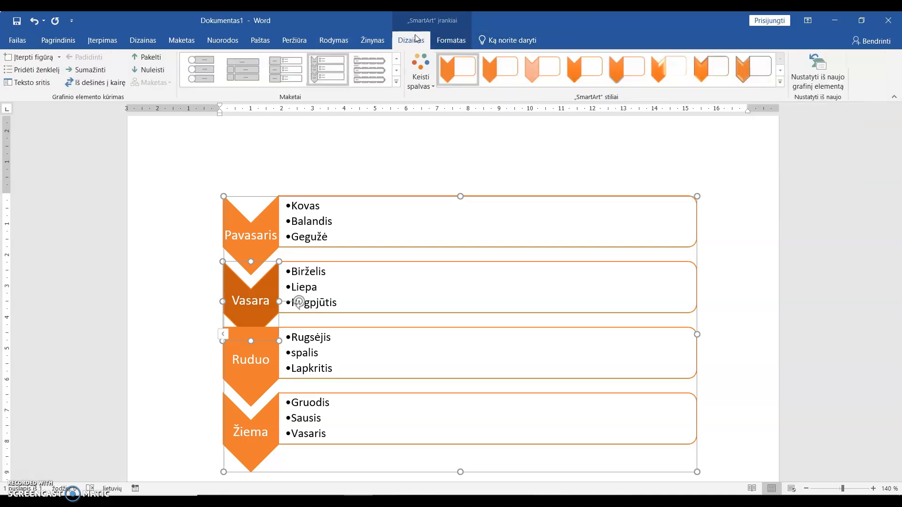
left_click(450, 42)
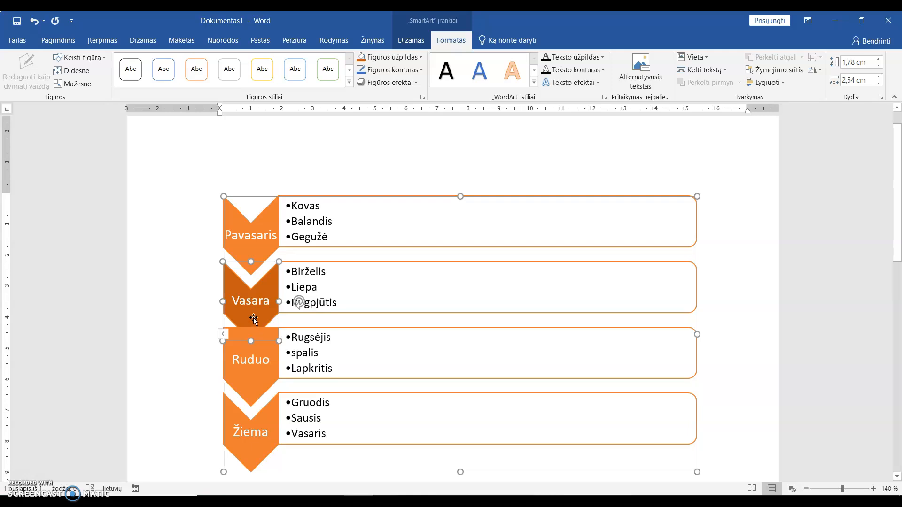
left_click(271, 220)
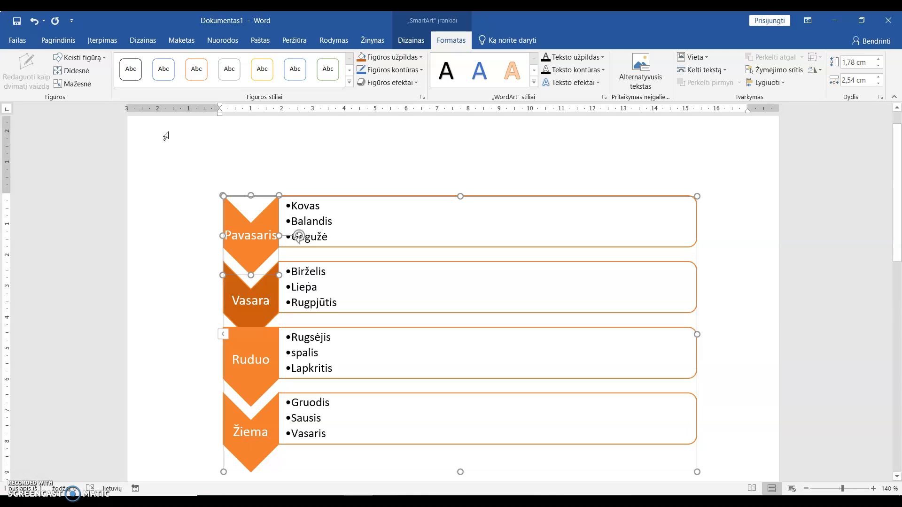
- Undo the shape changes made to Ruduo, back to its original downward chevron
key("ctrl+z")
key("ctrl+z")
key("ctrl+z")
key("ctrl+z")
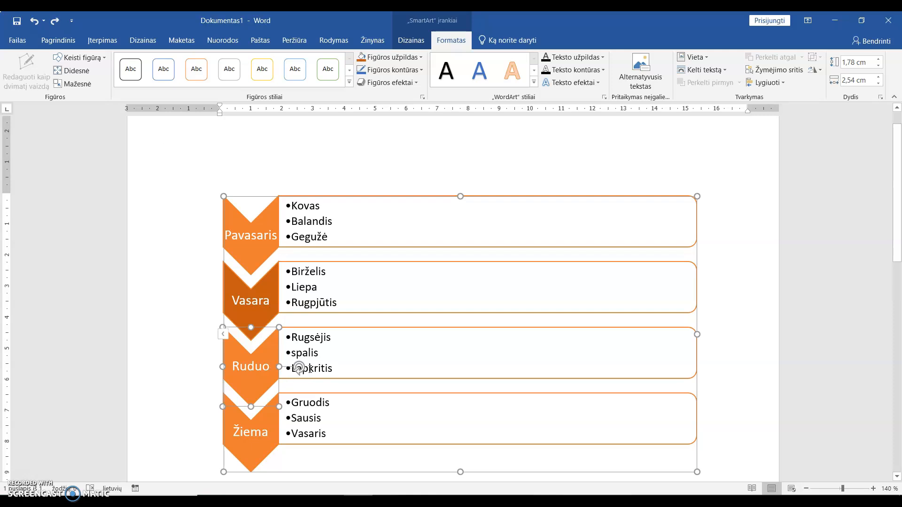
- Resize the whole SmartArt graphic to about 4.3 cm high and 16 cm wide
scroll(581, 217, "down", 3)
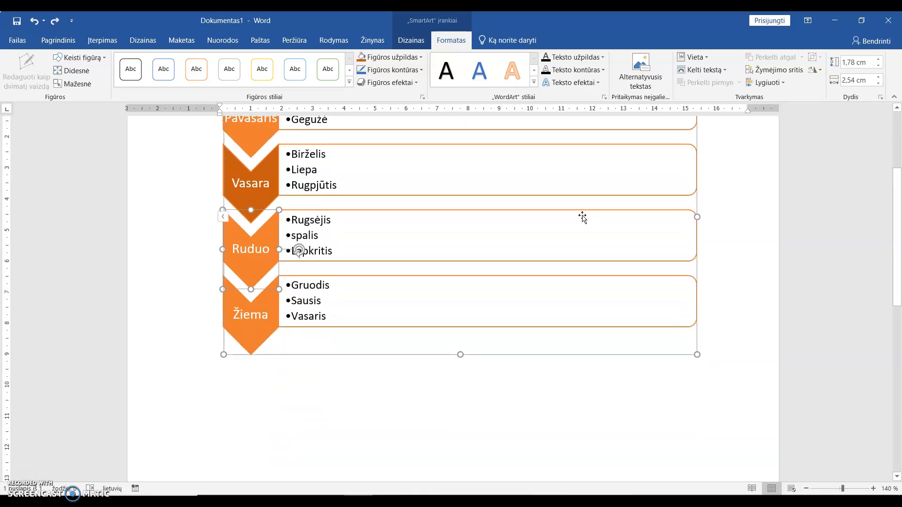
left_click_drag(697, 353, 648, 247)
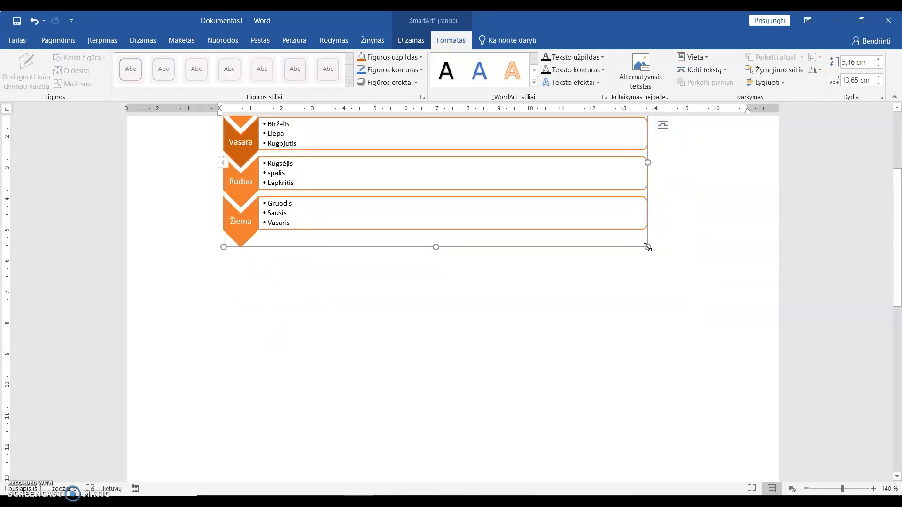
scroll(678, 288, "up", 3)
left_click_drag(648, 281, 721, 281)
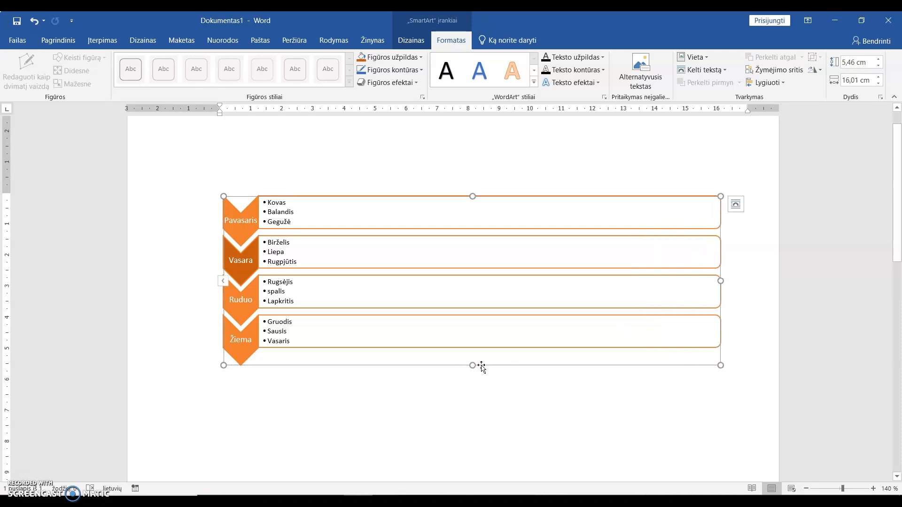
left_click_drag(473, 366, 472, 328)
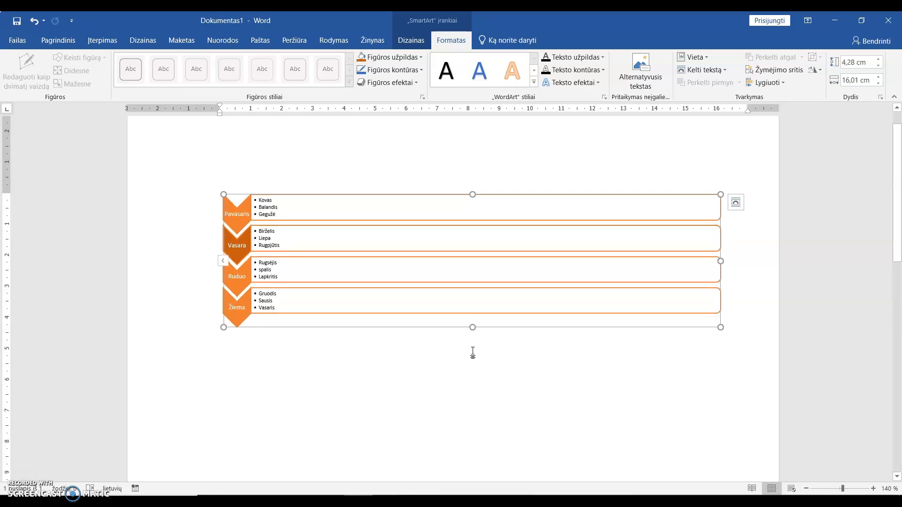
- Paste a copy of the seasons SmartArt graphic directly below the original
left_click(483, 398)
key("ctrl+v")
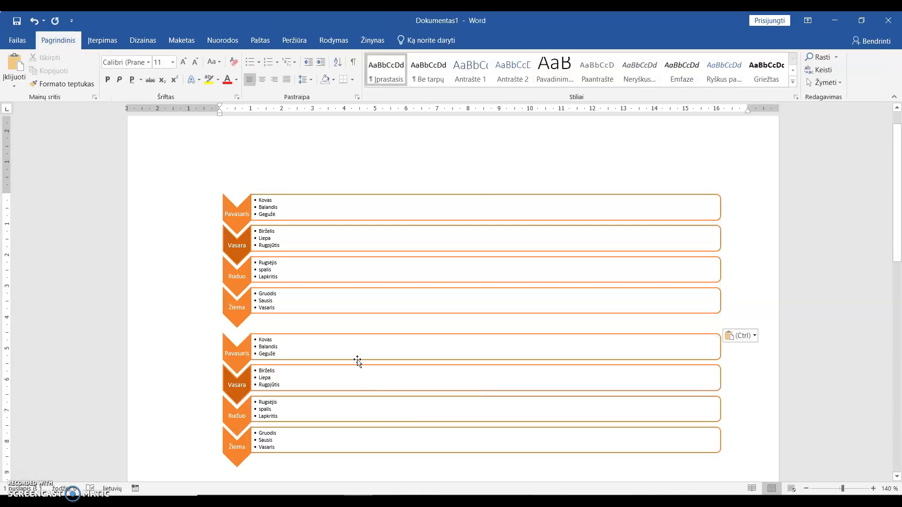
- Change the pasted SmartArt copy's layout to Proceso rodyklės from the Procesas category
left_click(358, 347)
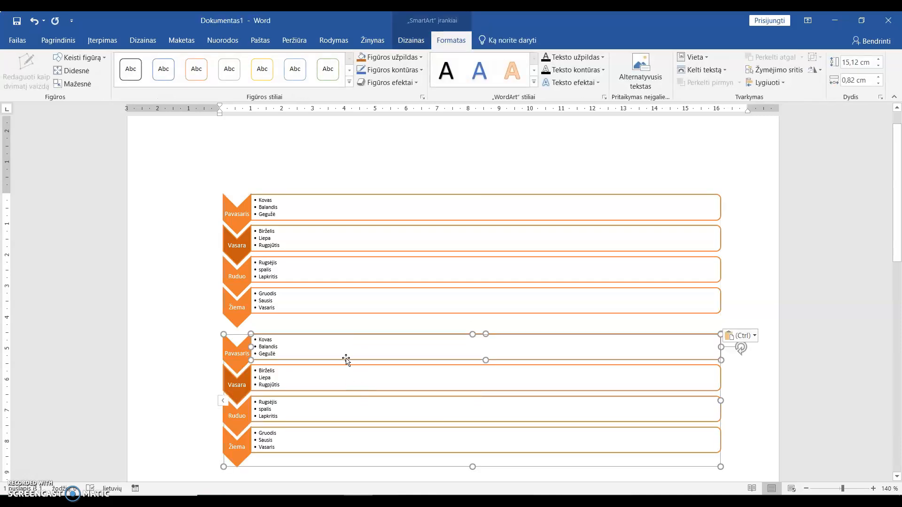
left_click(412, 42)
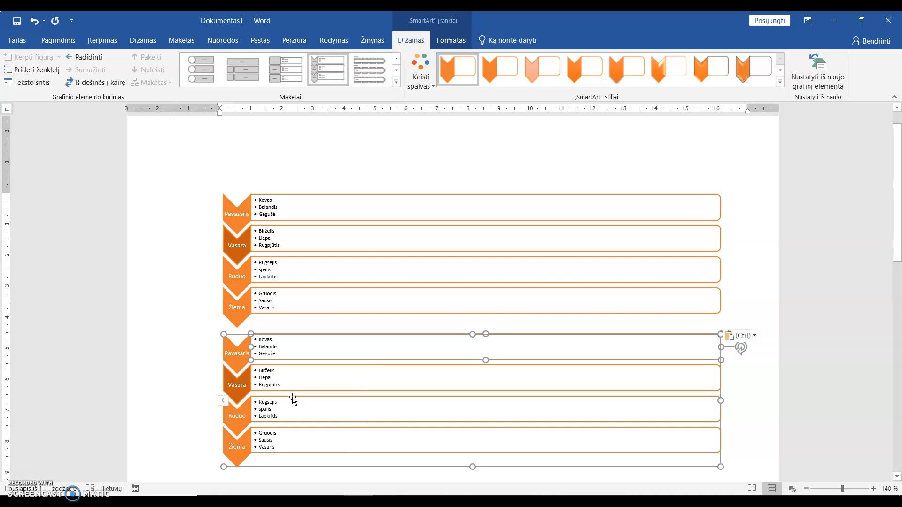
left_click(397, 84)
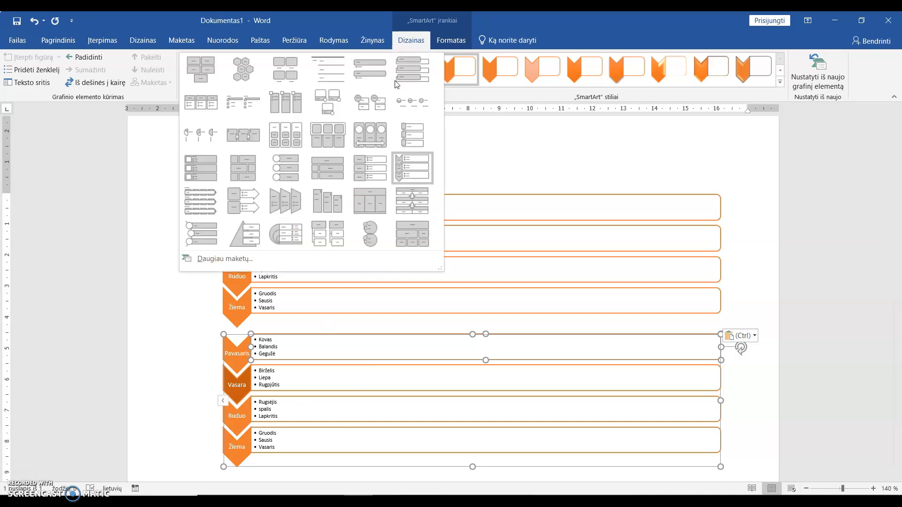
left_click(217, 259)
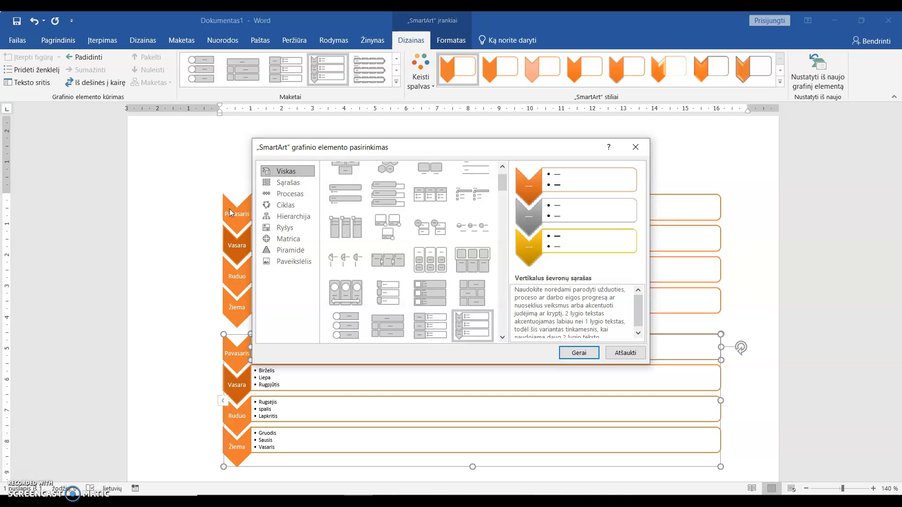
left_click(297, 187)
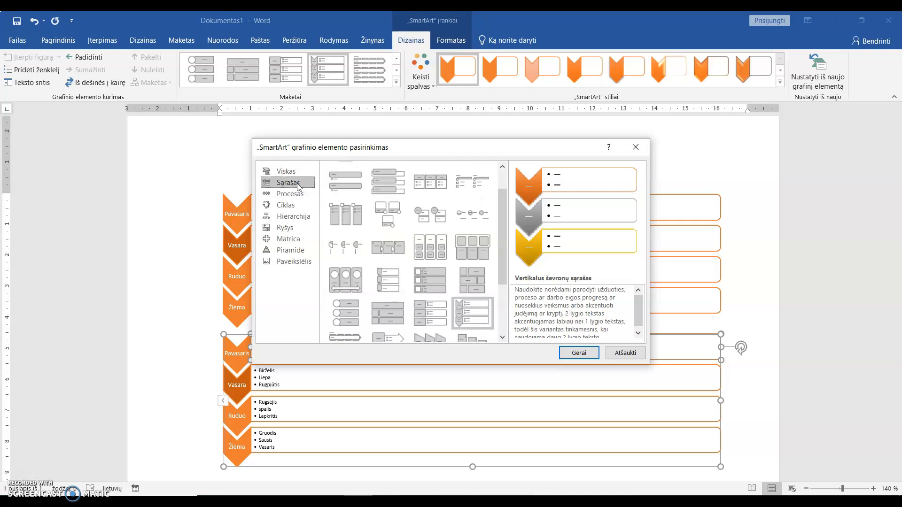
left_click(299, 196)
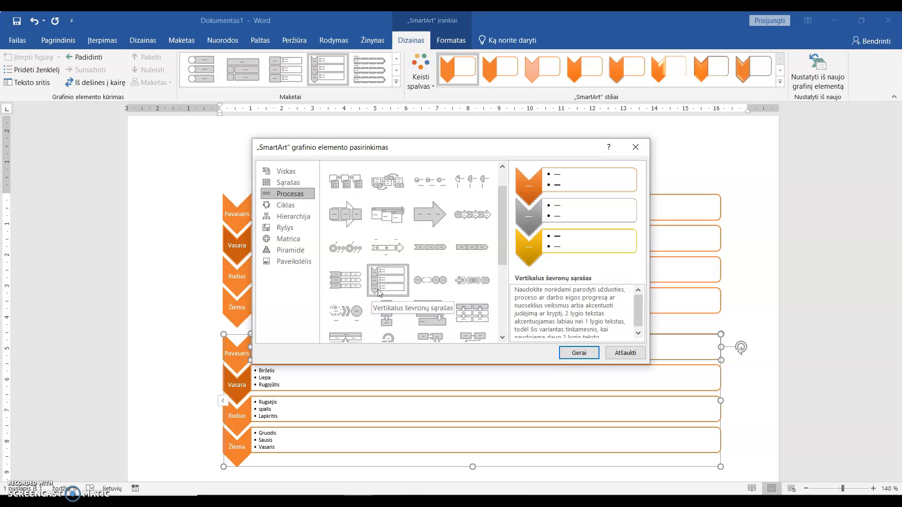
left_click(477, 219)
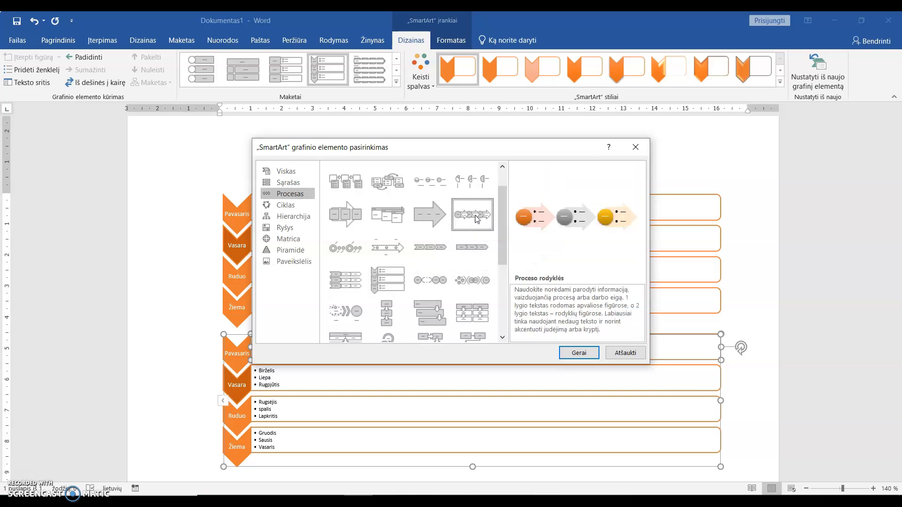
left_click(579, 353)
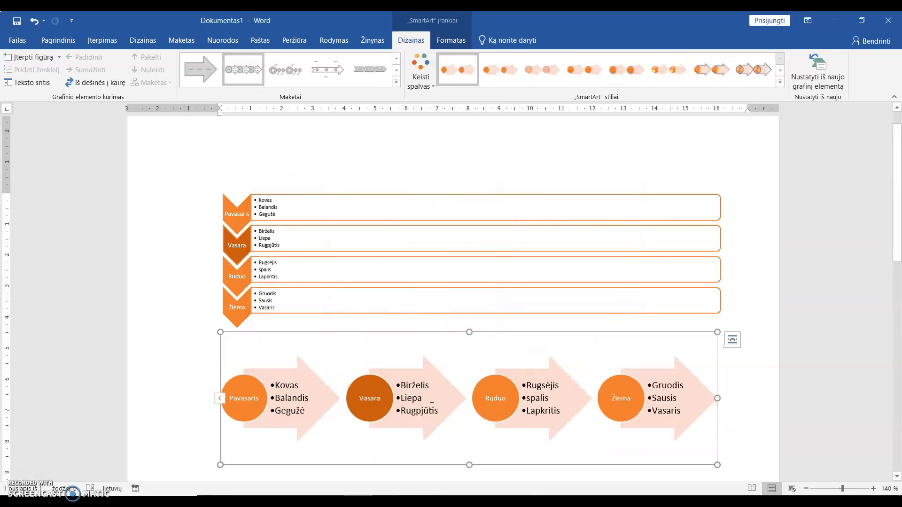
scroll(437, 392, "down", 3)
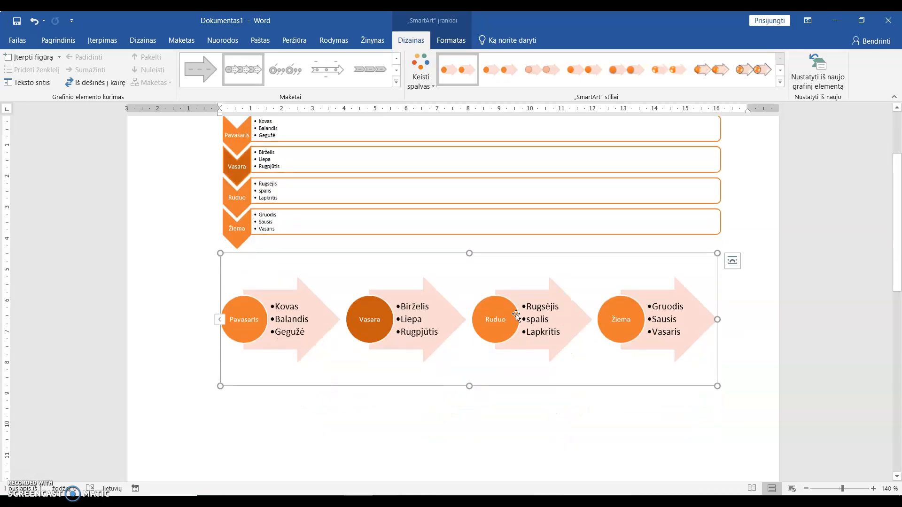